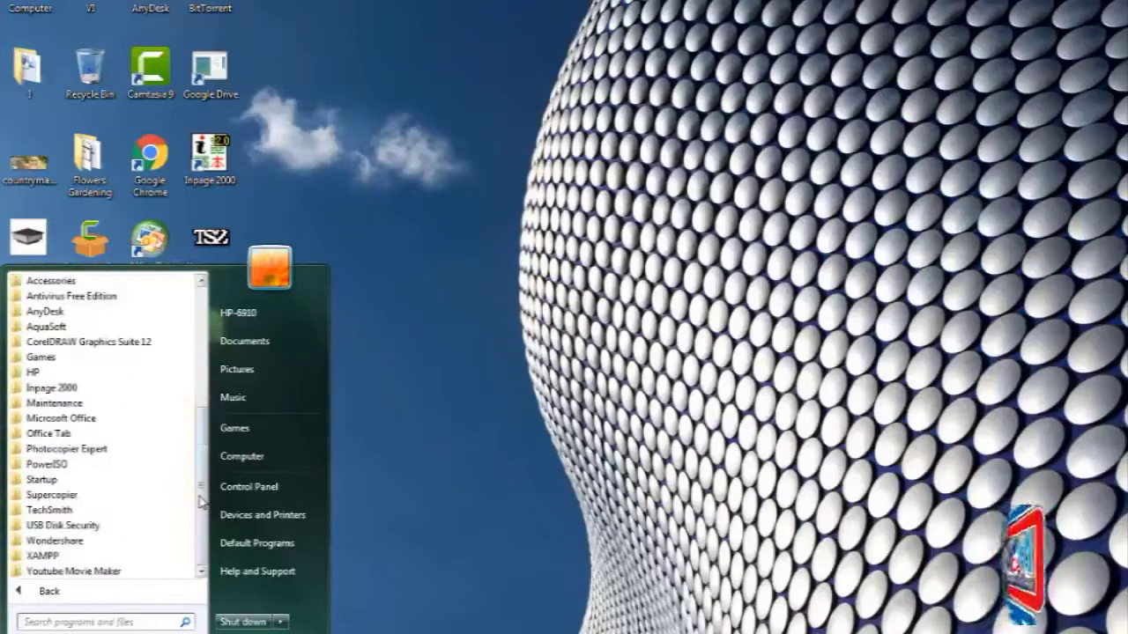
- Open Microsoft Word 2010 from the Microsoft Office programs and dismiss the Activation Wizard
left_click(16, 420)
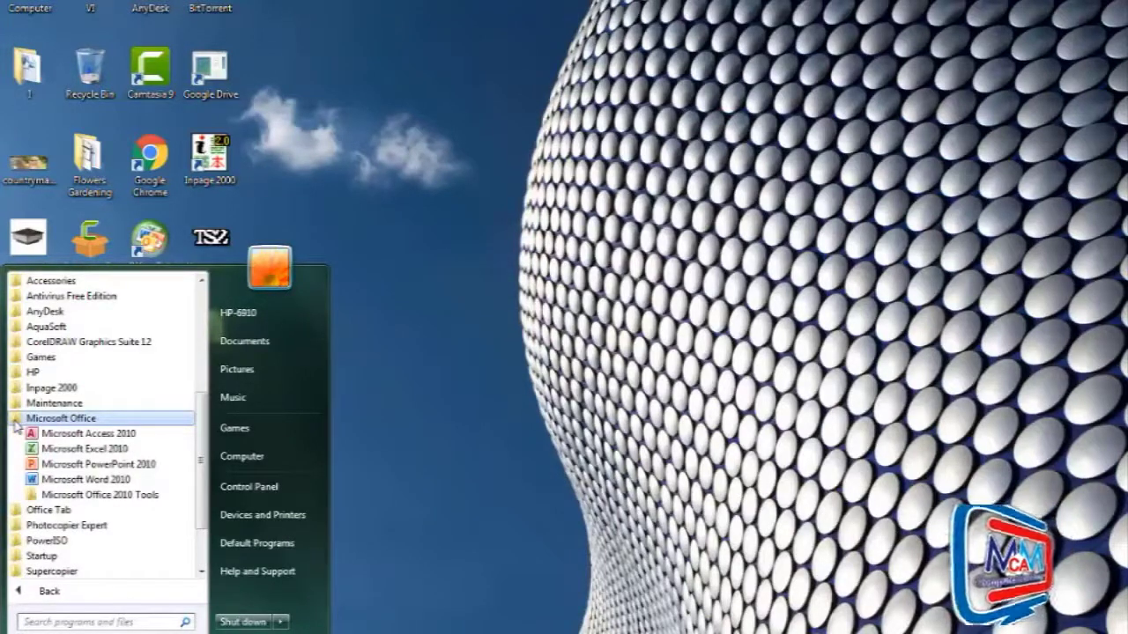
left_click(86, 480)
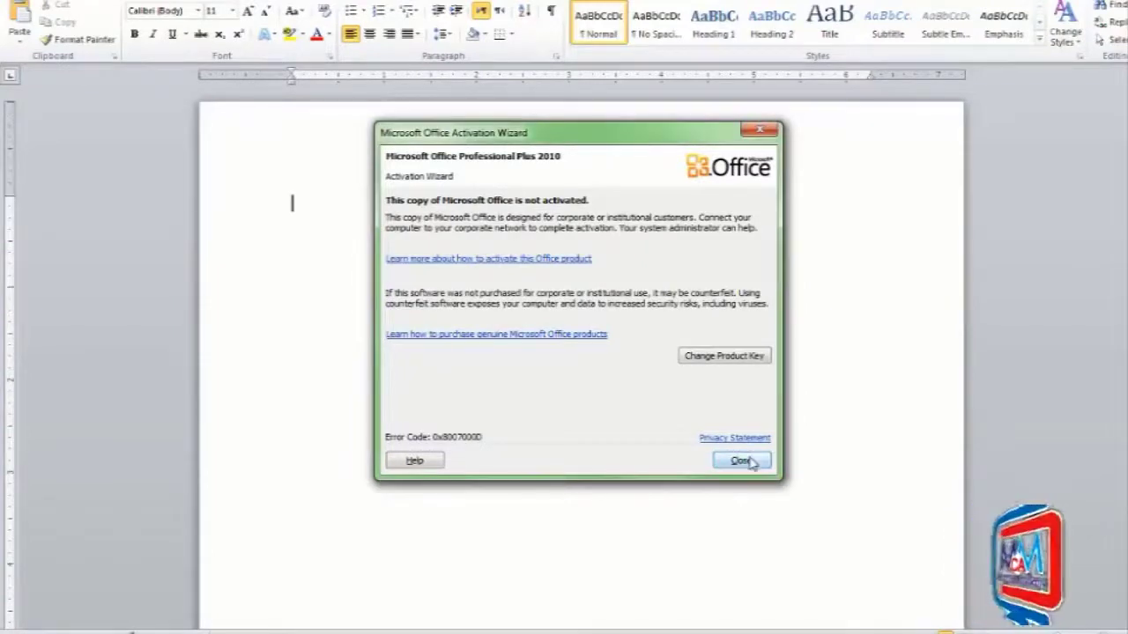
left_click(742, 461)
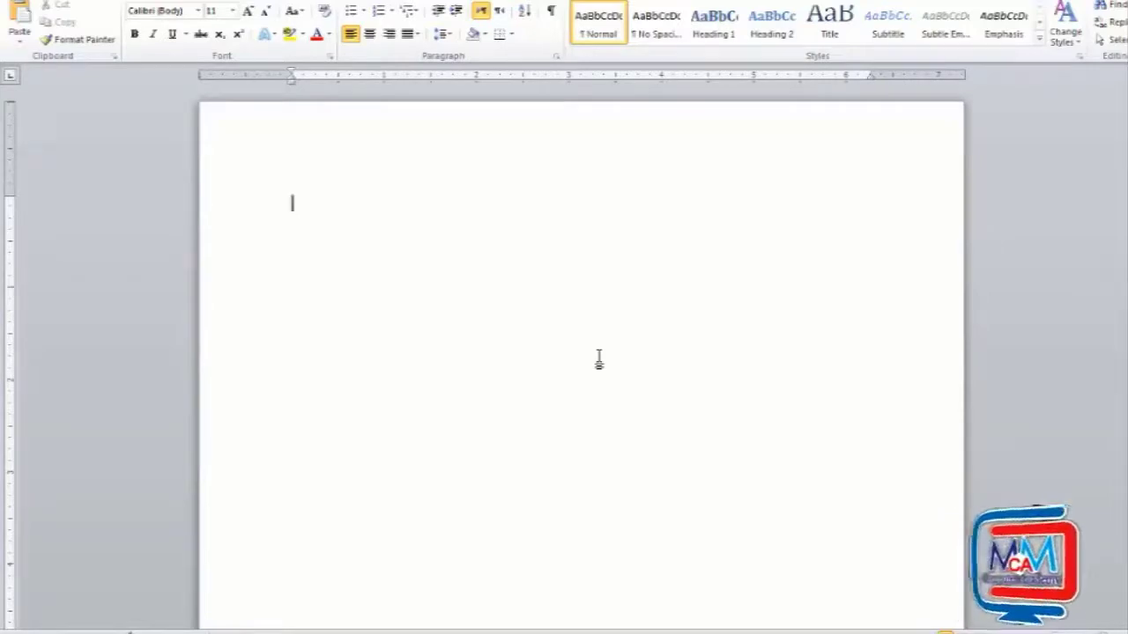
- Enter "The Chairman," as the first line of the blank document and start a new line
type("T")
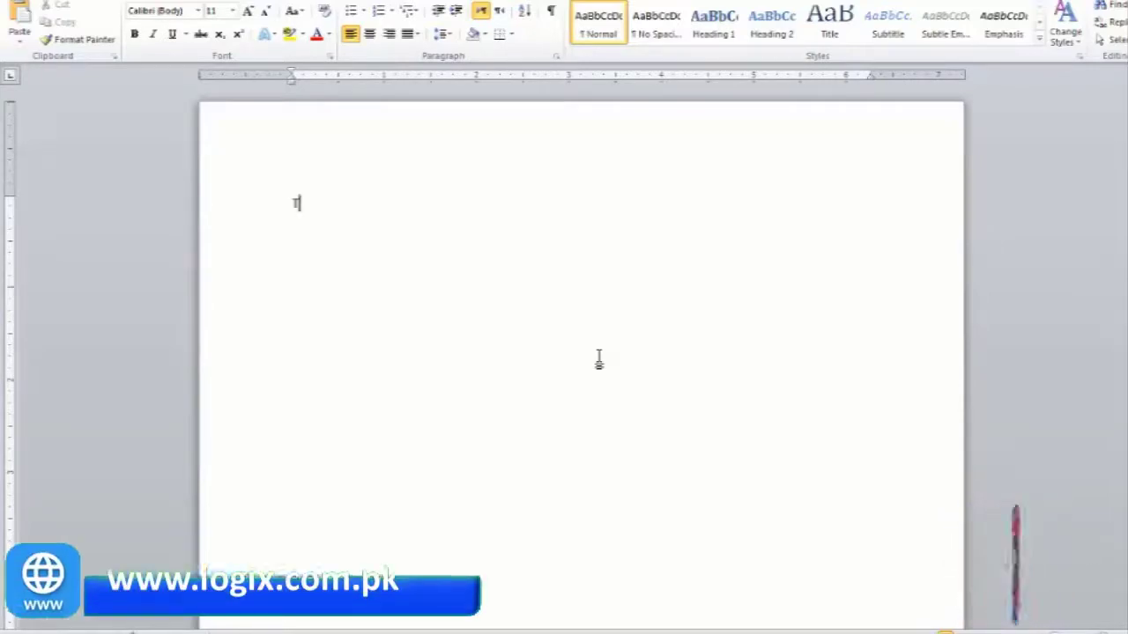
type("he")
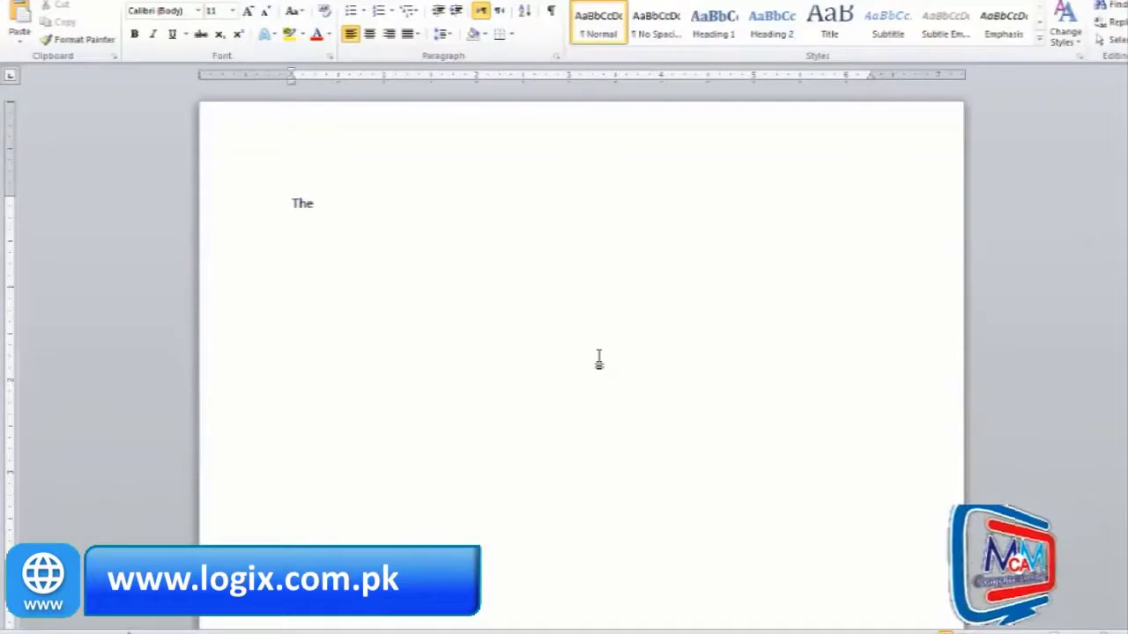
type(" Cha")
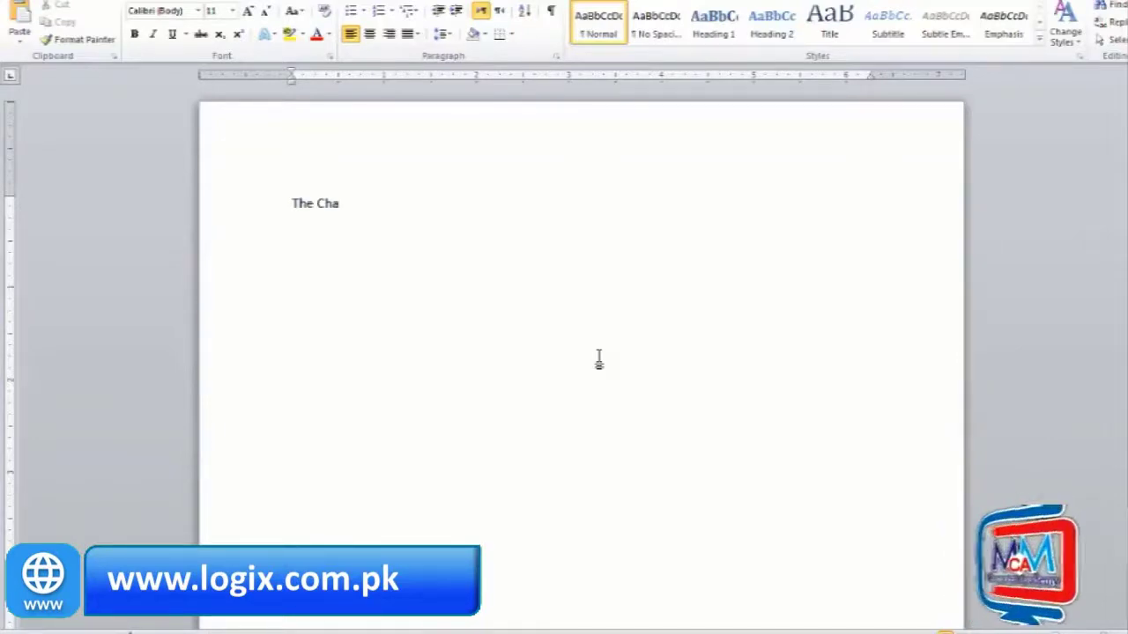
type("rrman")
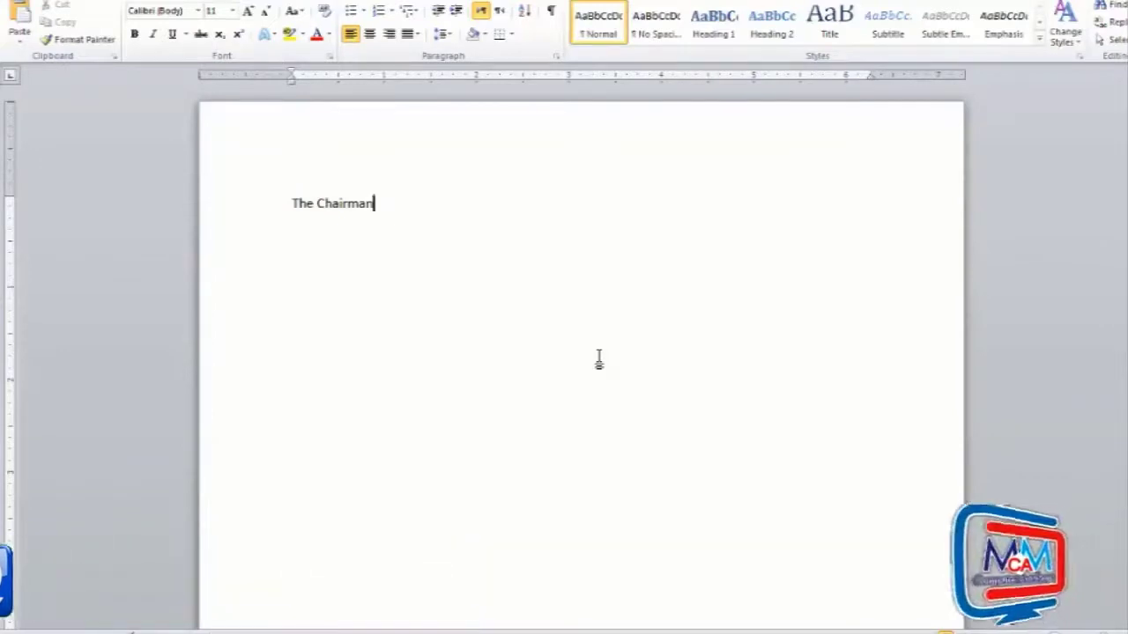
type(",")
key("Return")
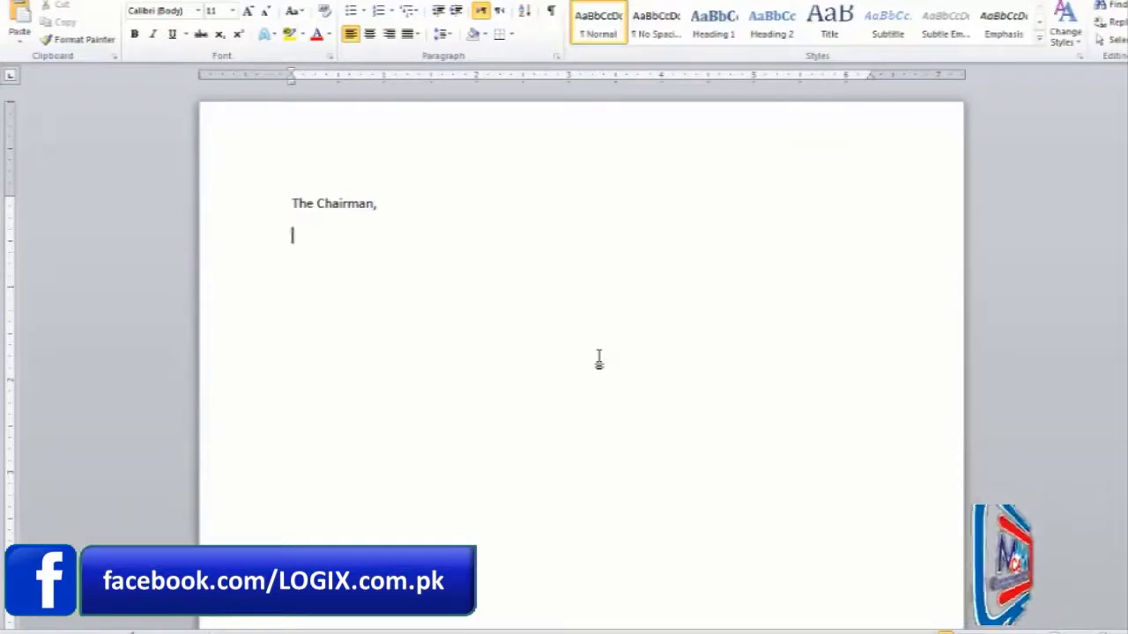
- Add the address lines "BISE Sargodha," and "Sargohda." below the addressee line
type("BISE Sar")
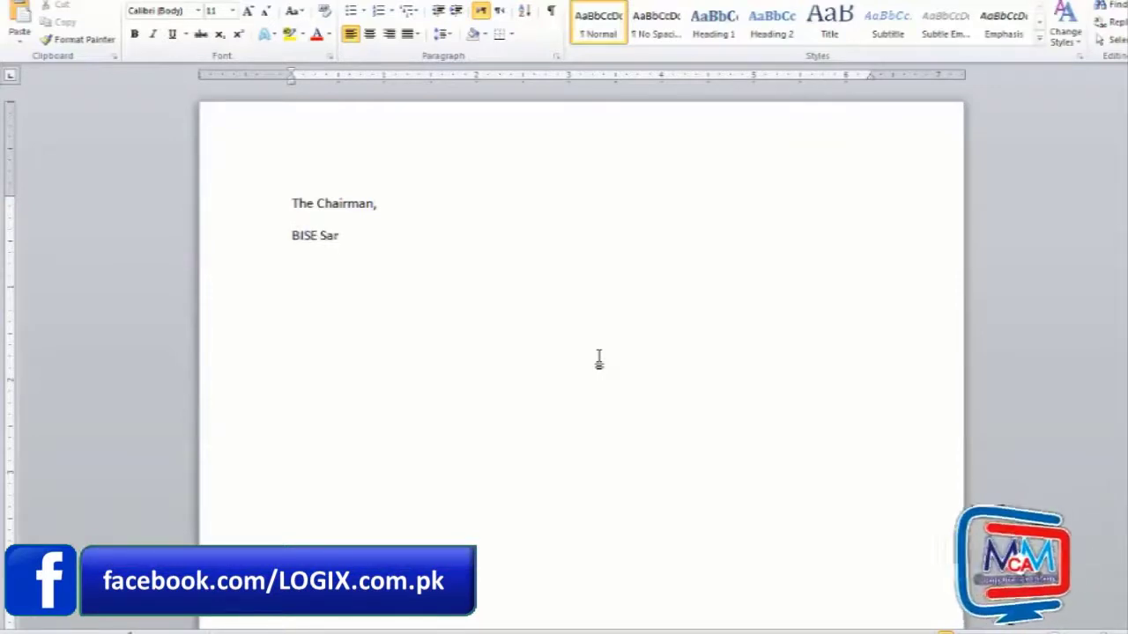
type("godha,")
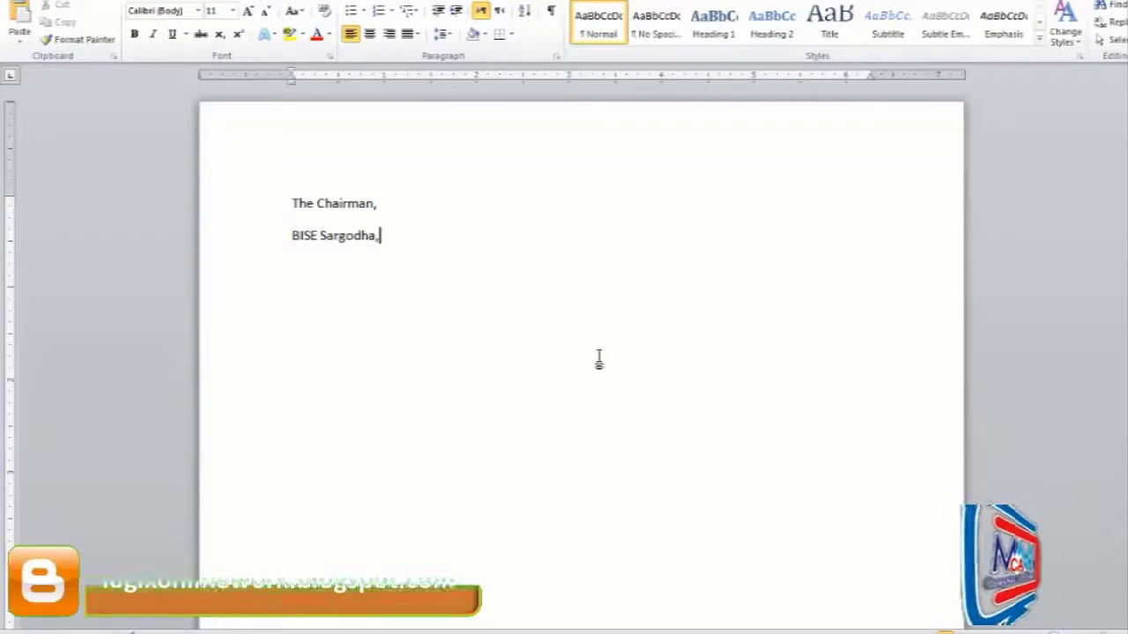
key("Return")
type("S")
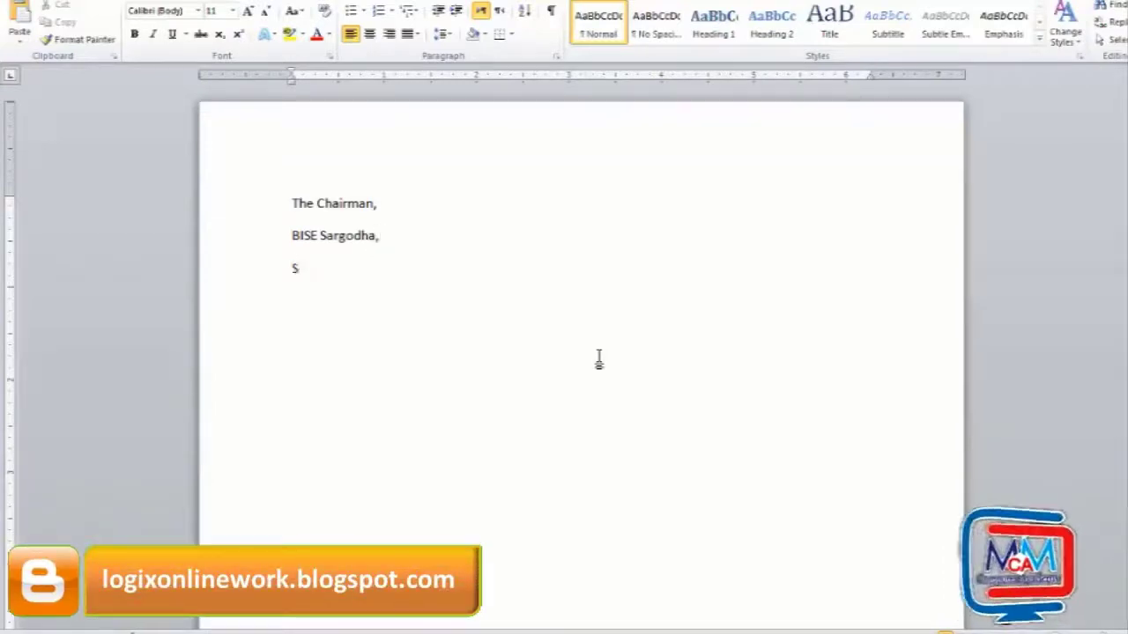
type("argohd")
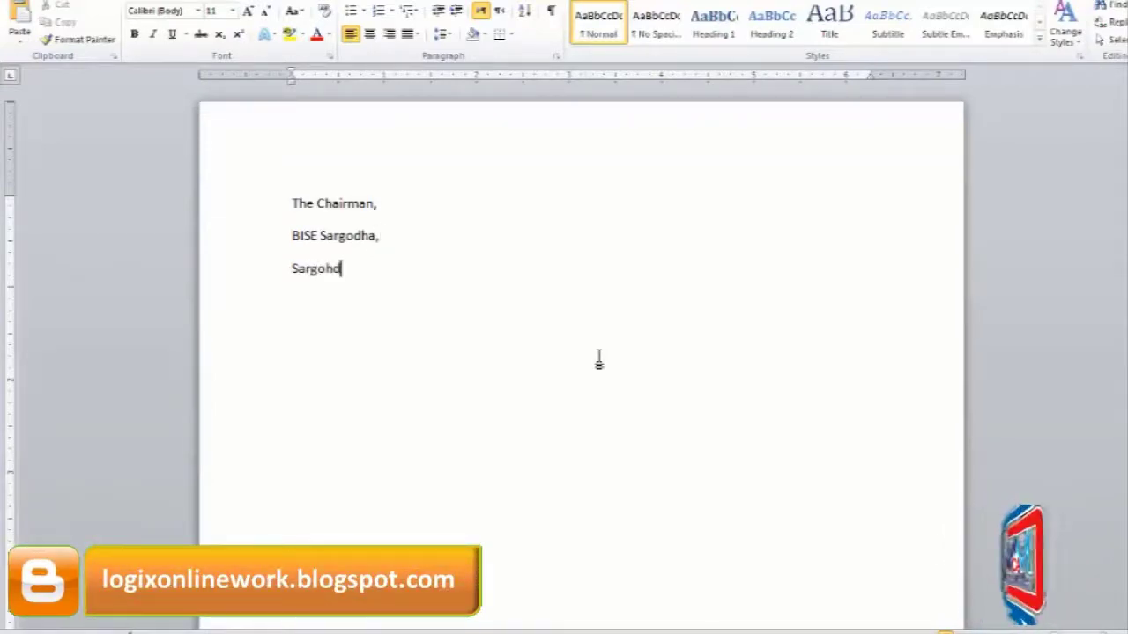
type("a.")
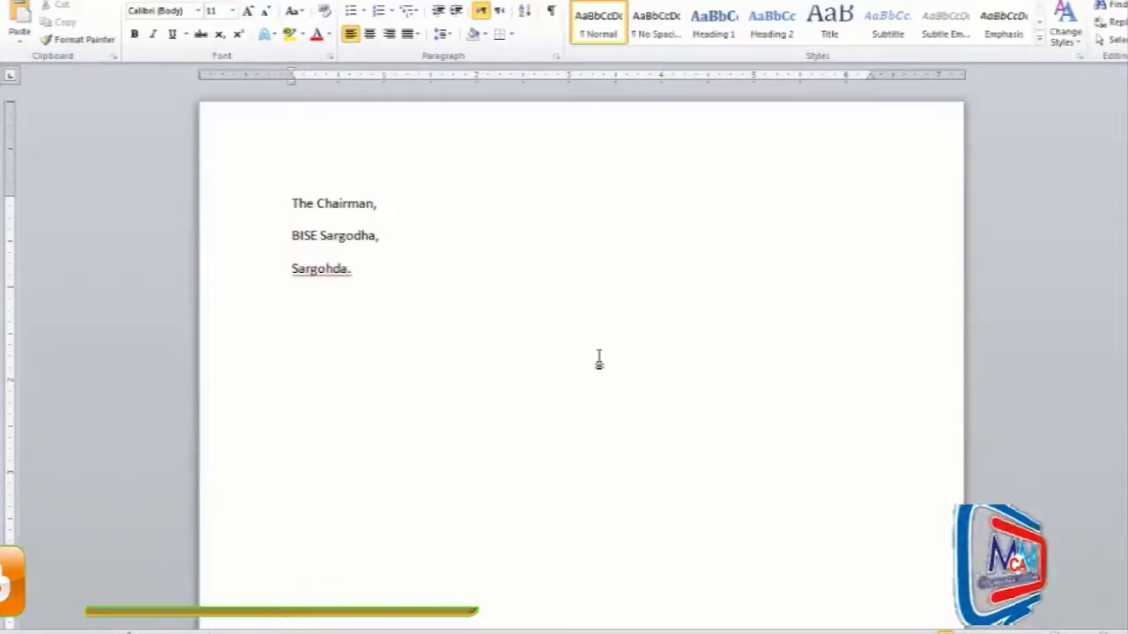
key("Return")
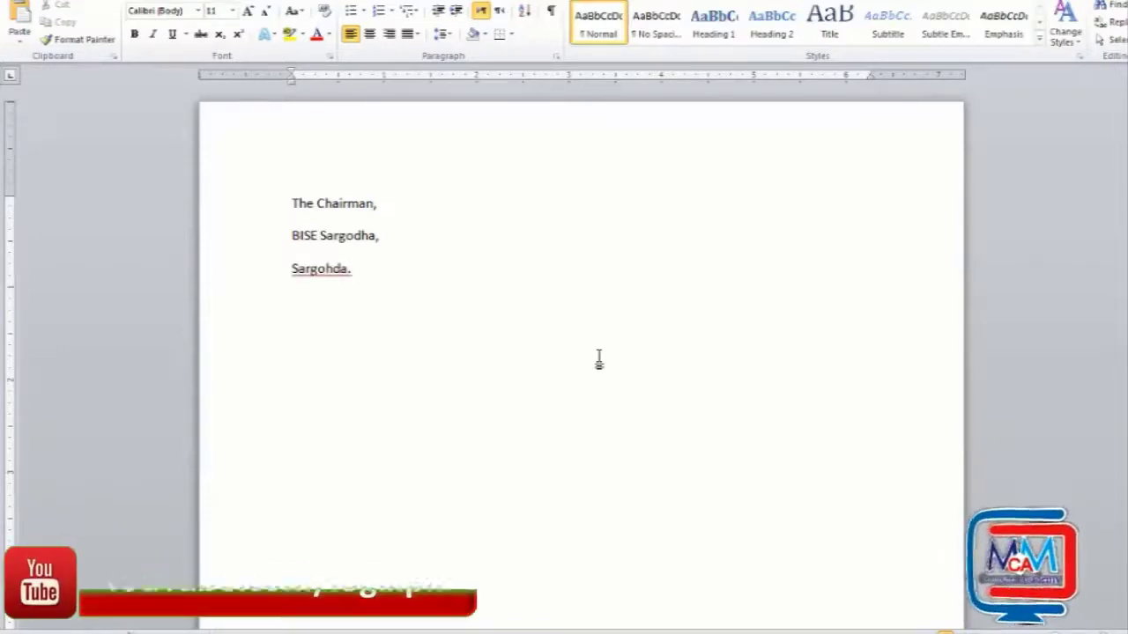
- Correct the misspelled city in the third line to "Sargodha." and dismiss the Windows color scheme prompt
key("Up")
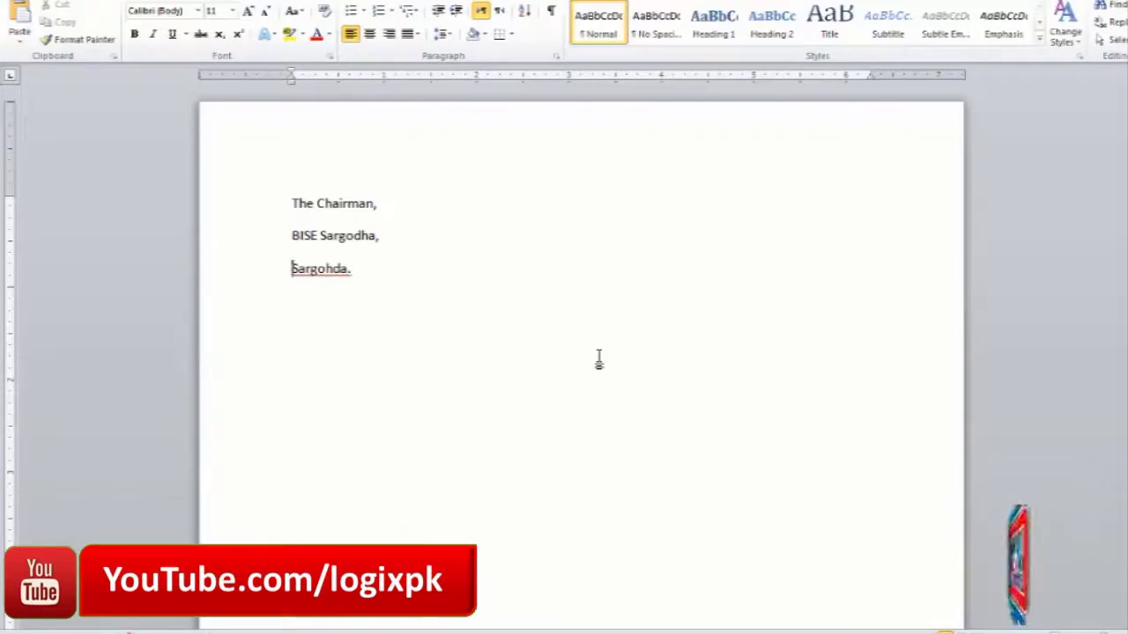
key("Right")
key("Right")
key("Right")
key("Right")
key("Right")
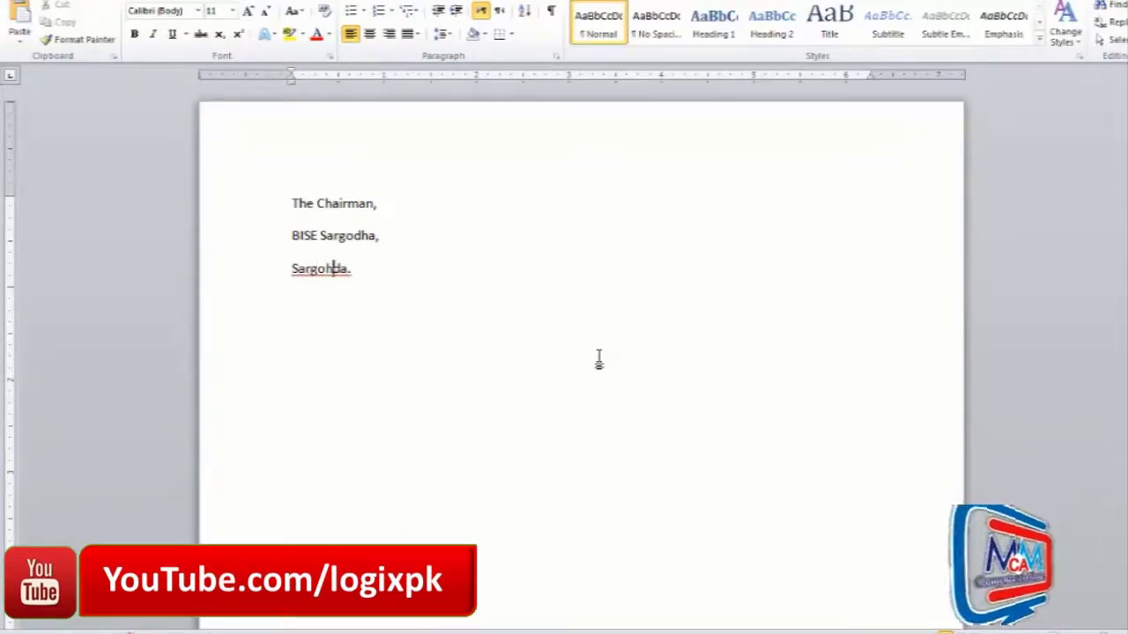
key("Delete")
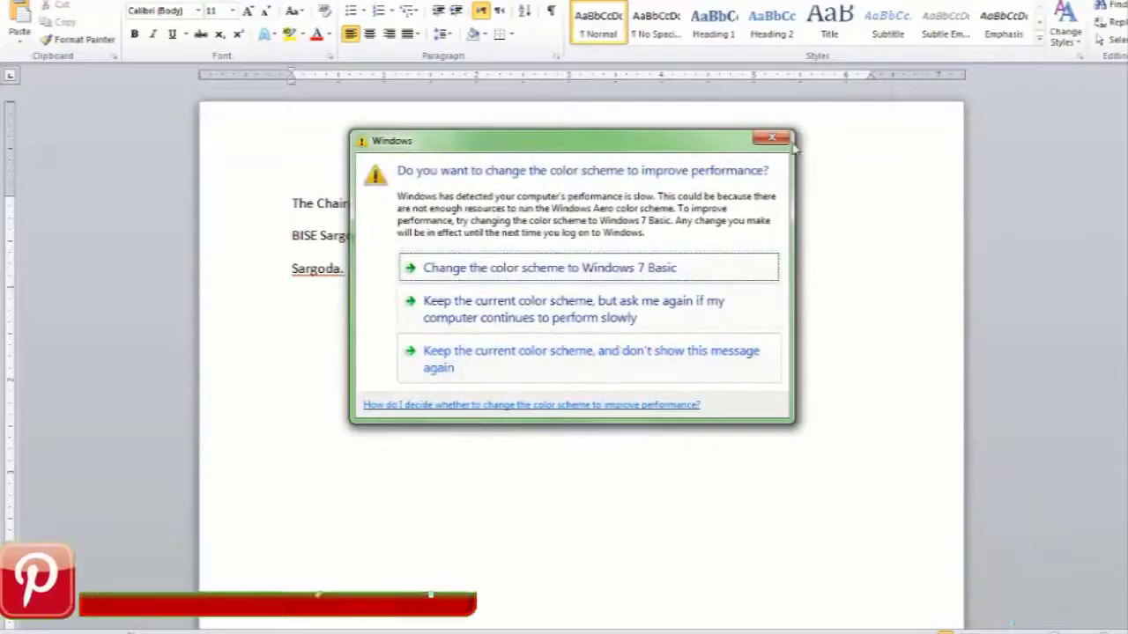
left_click(778, 142)
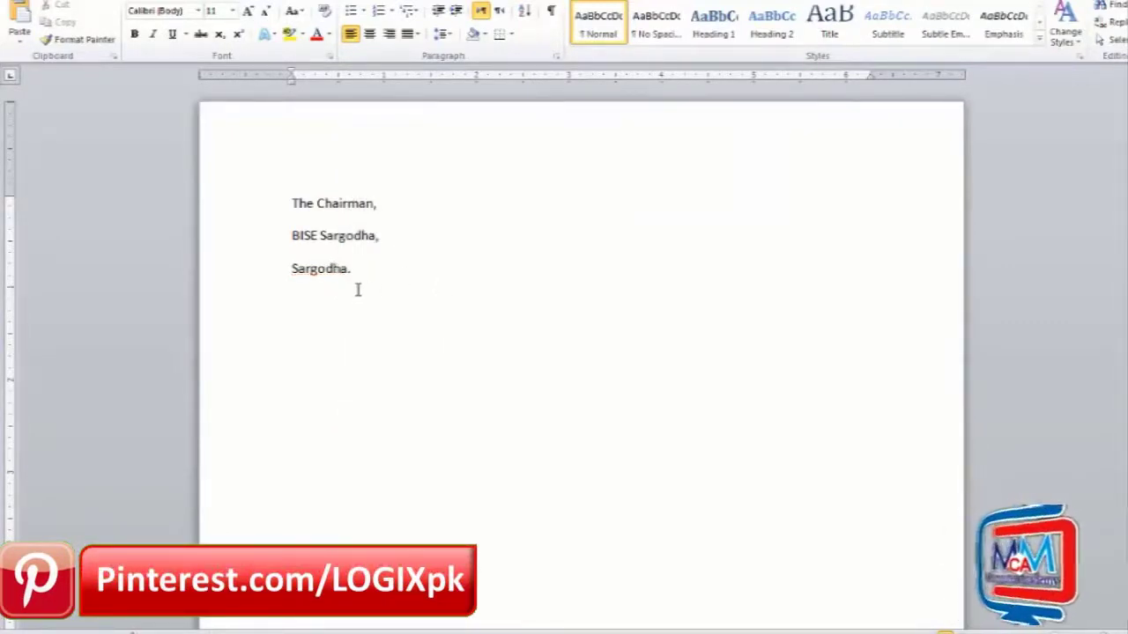
- Add the line "Subject: Duplicate Matric Certificate" below the address and dismiss the Windows color scheme prompt
key("Return")
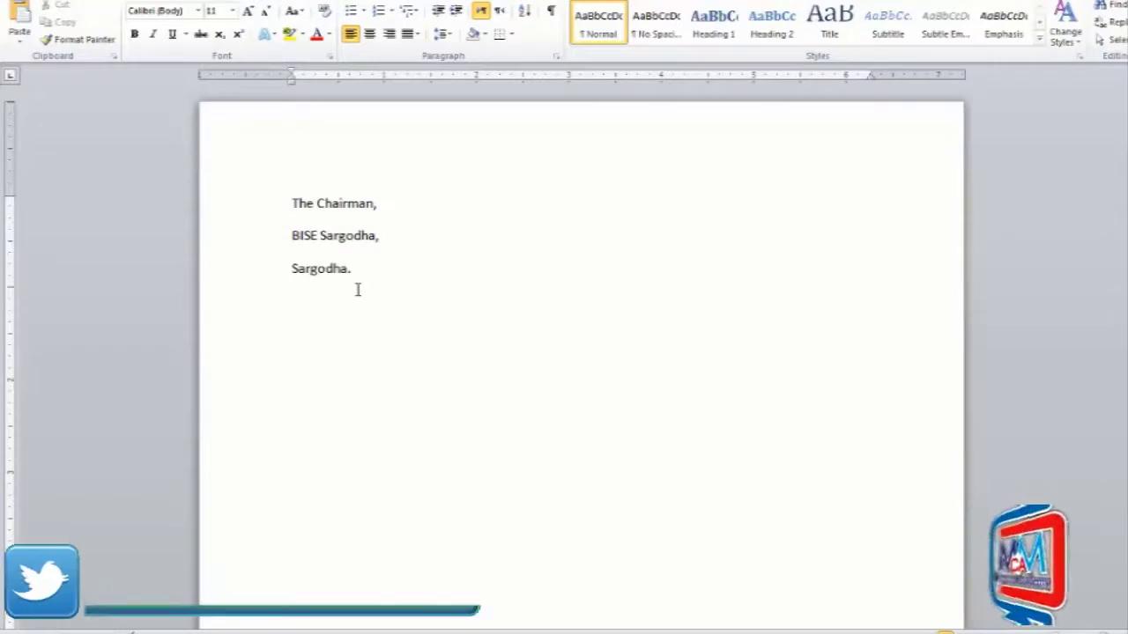
type("Sub")
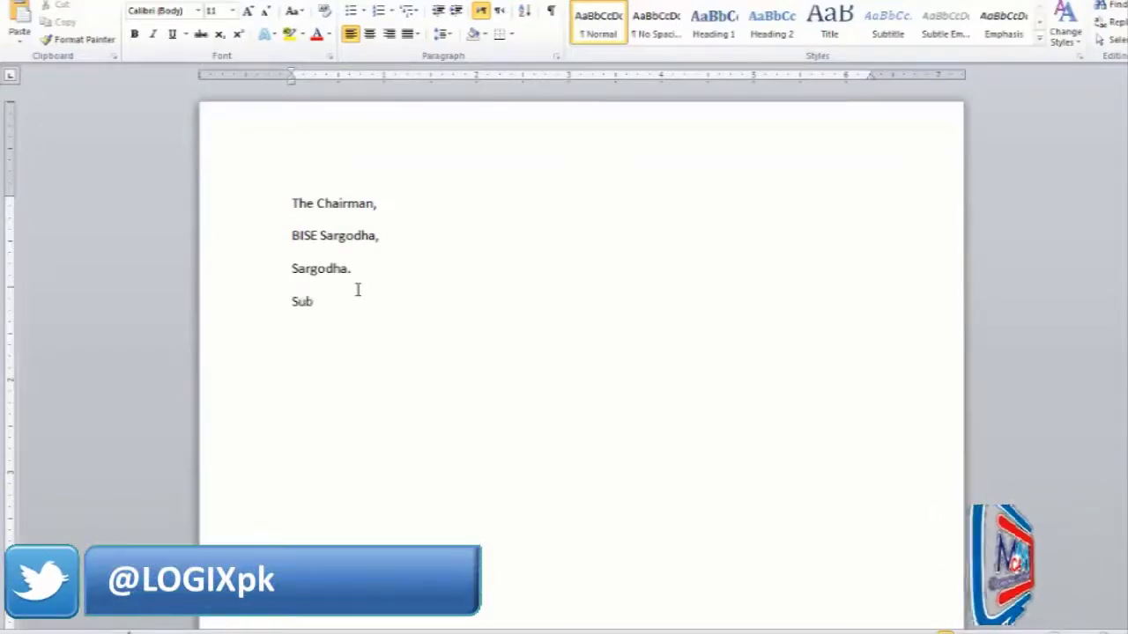
type("ject:")
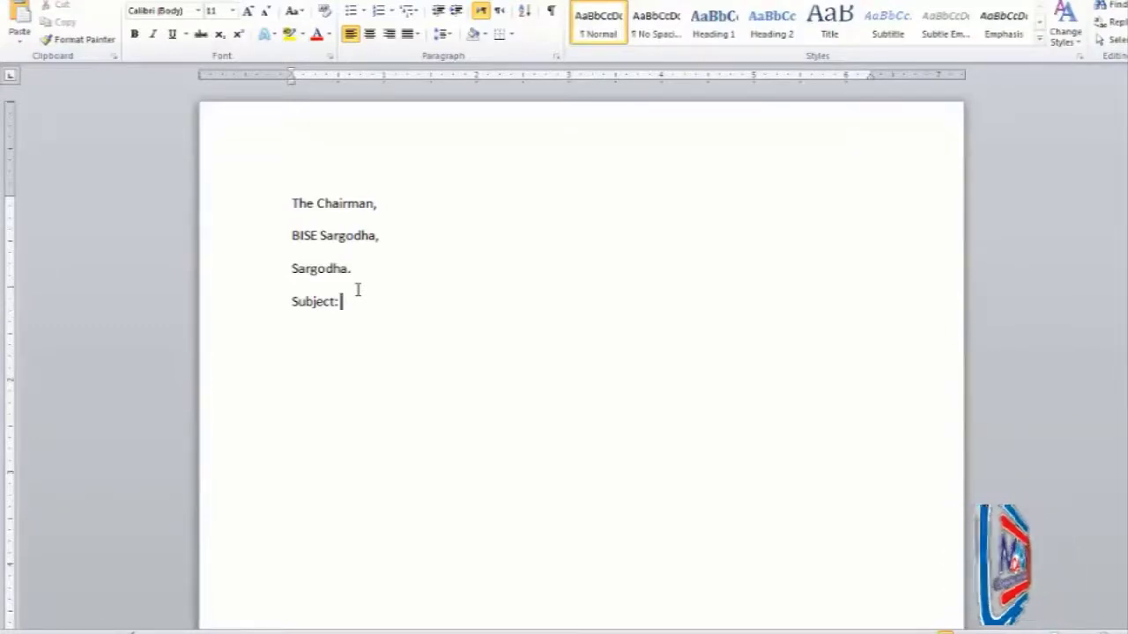
type("Dupl")
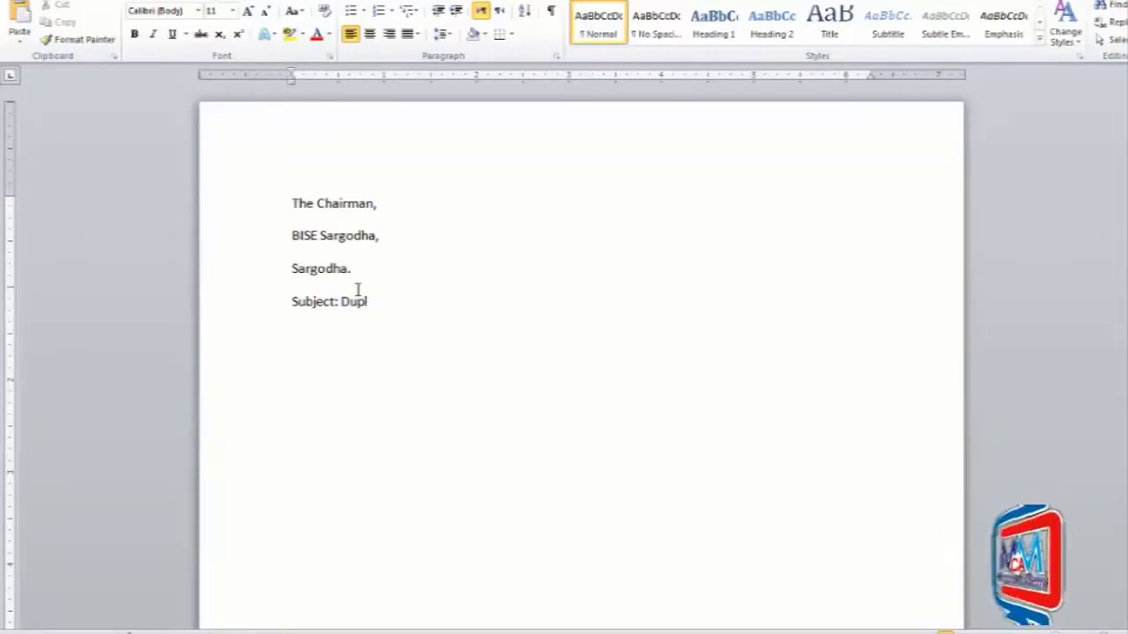
type("icatio")
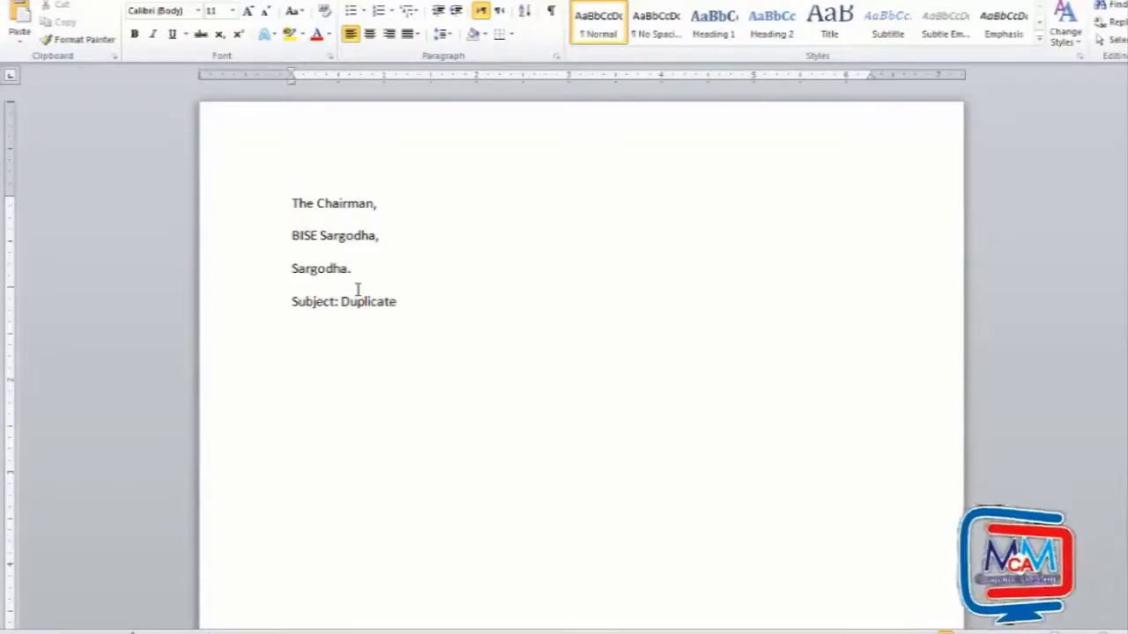
type(" Matric")
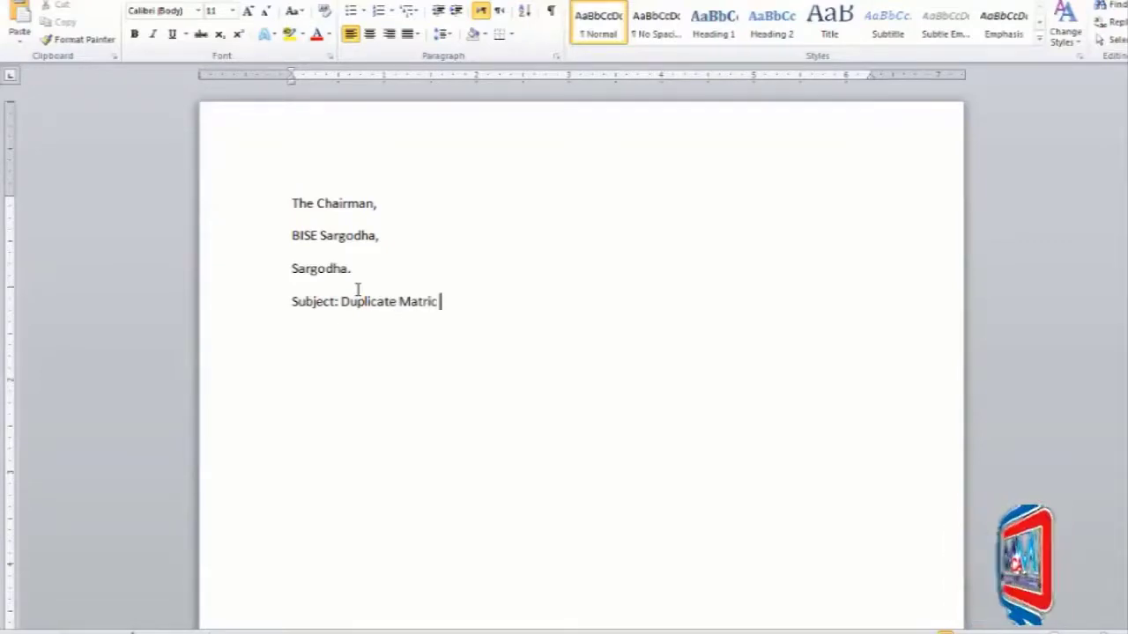
type(" Certific")
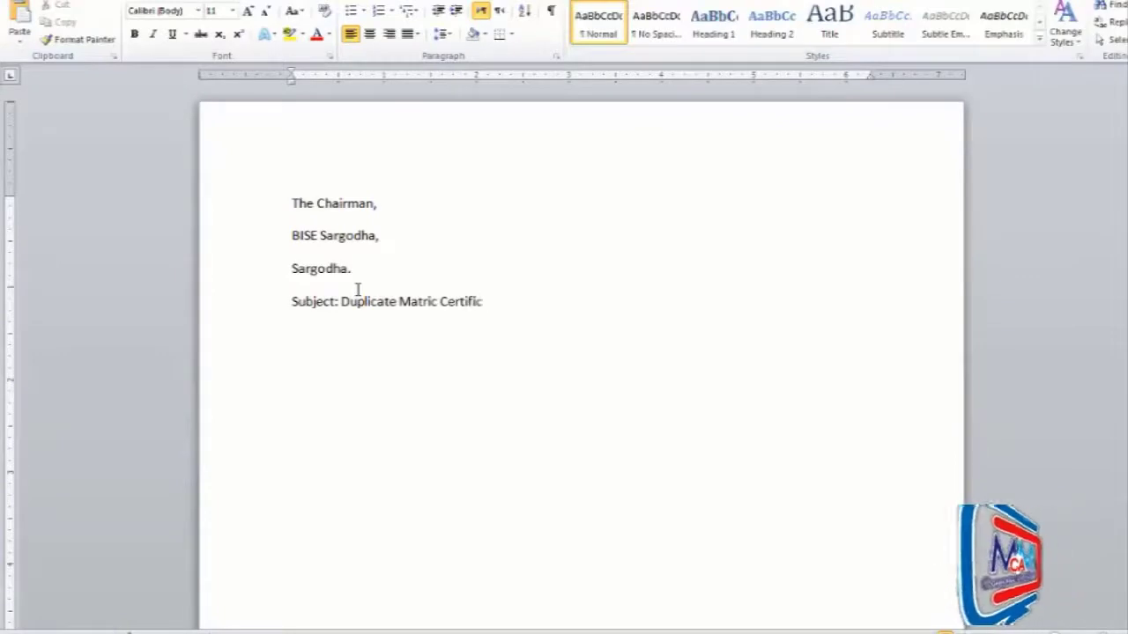
type("at")
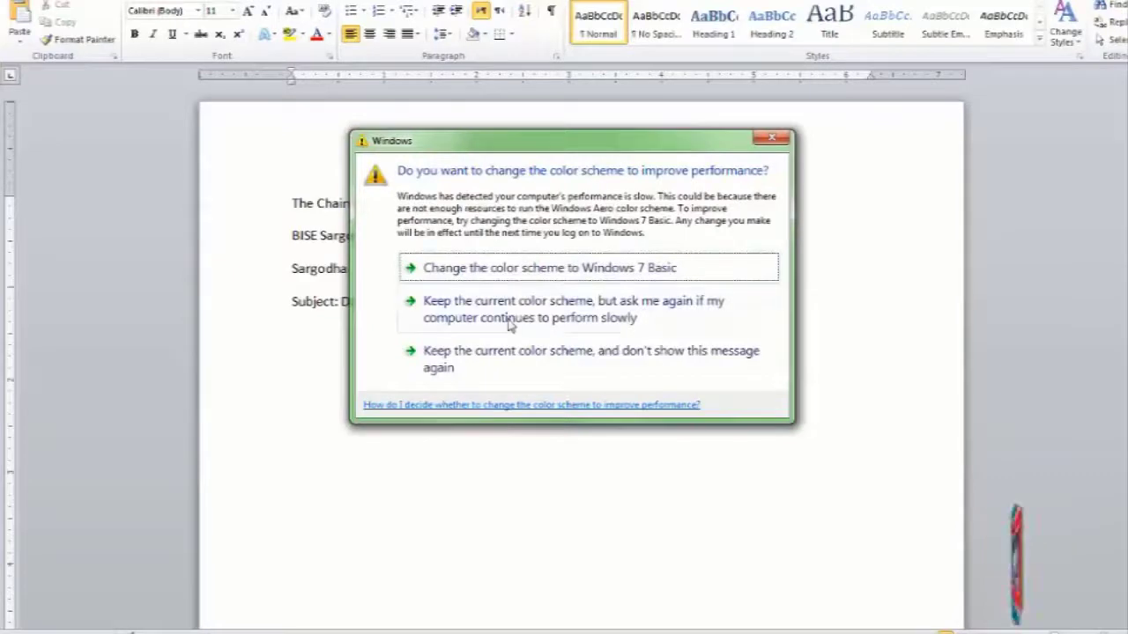
left_click(779, 141)
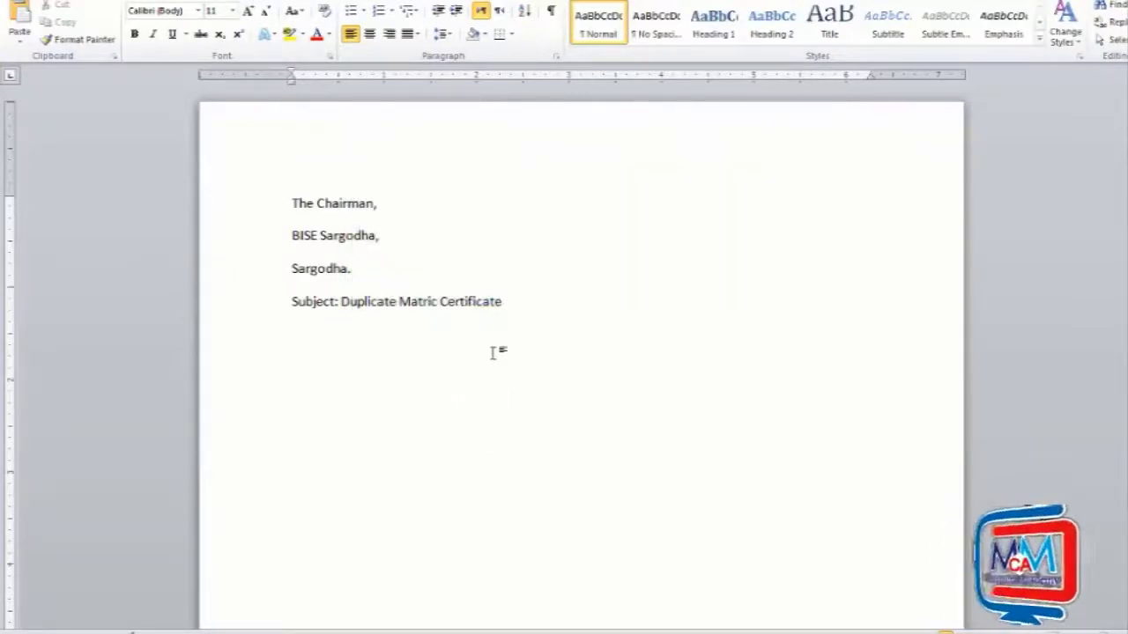
- Add the salutation "Respected Sir," on its own line below the subject and start a new line
type("D")
key("BackSpace")
type("R")
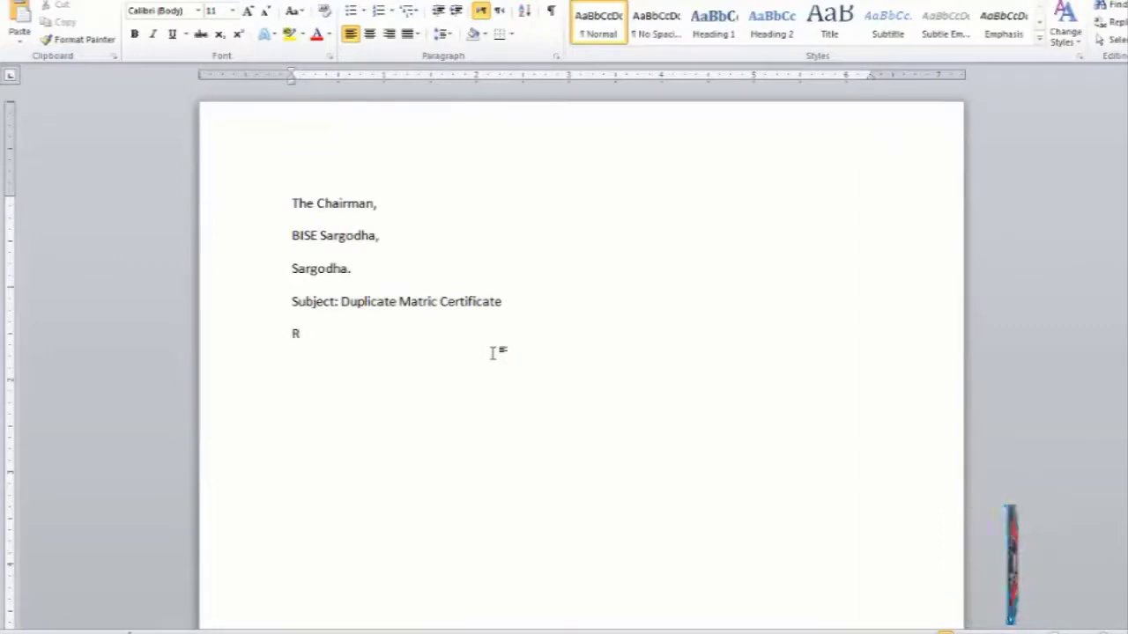
type("espected")
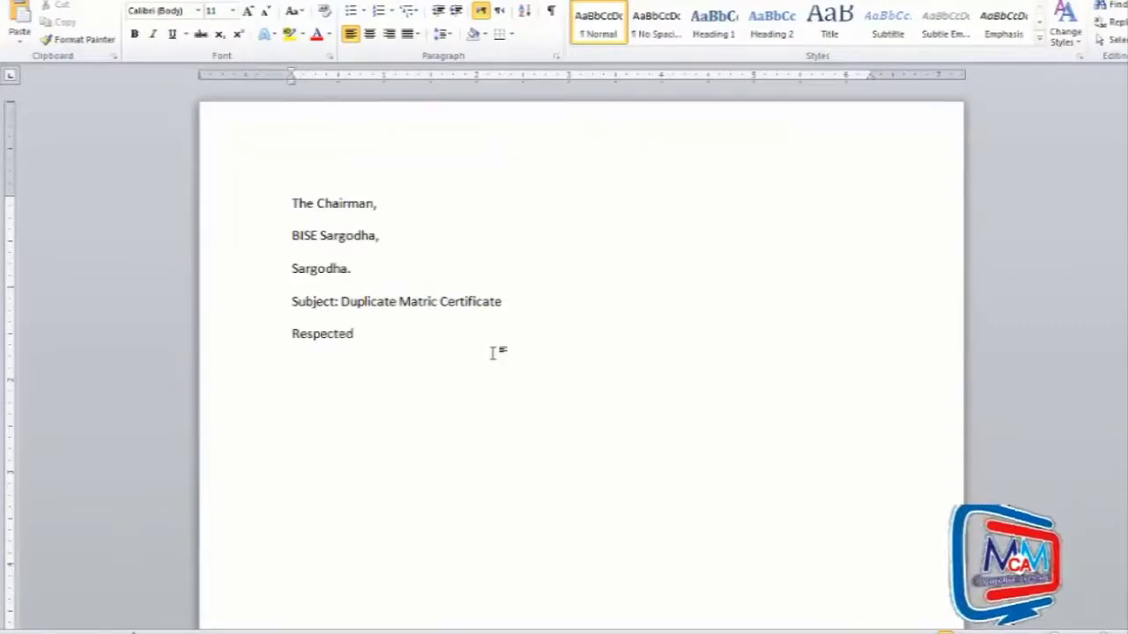
type(" Sir,")
key("Return")
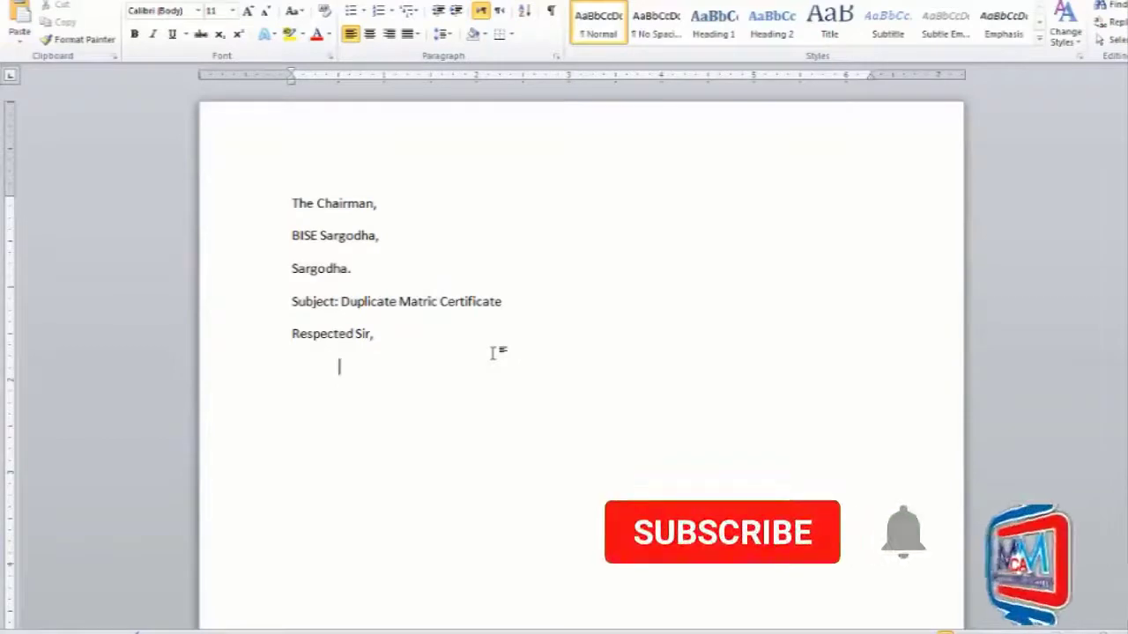
- Begin the indented body paragraph below the salutation with "With due respect it is stated that"
type("Wi")
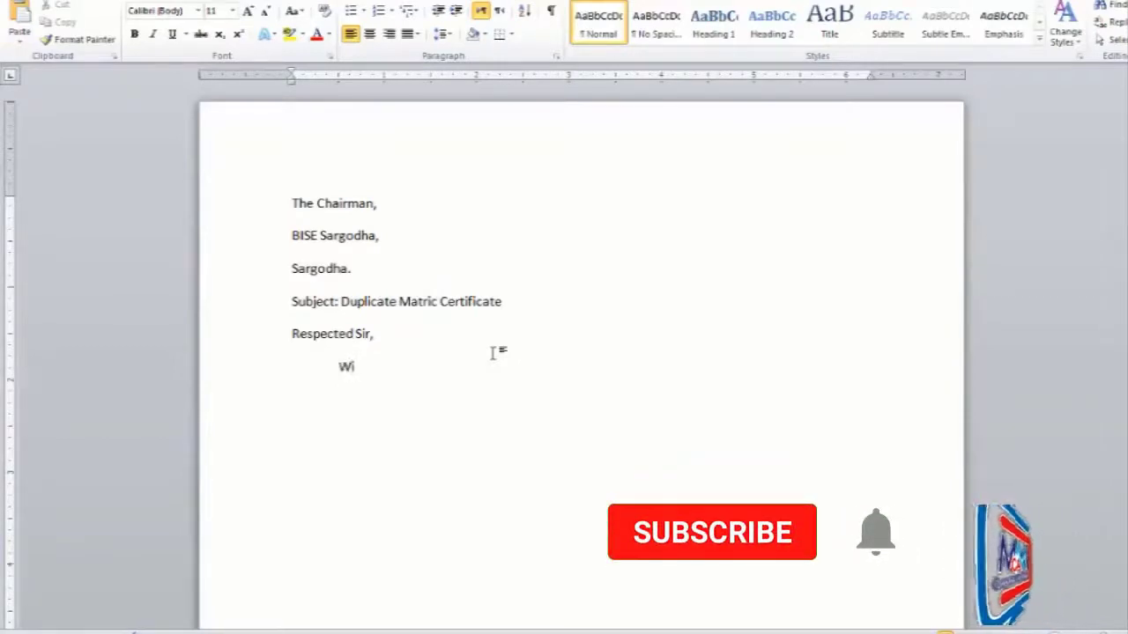
type("th due respect ")
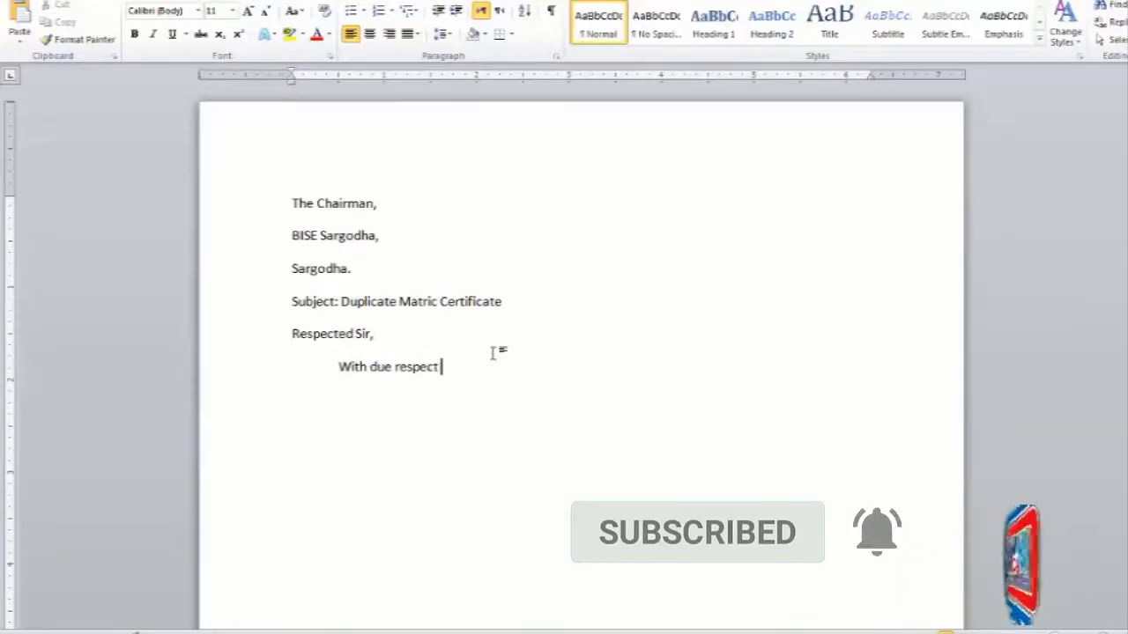
type("it i")
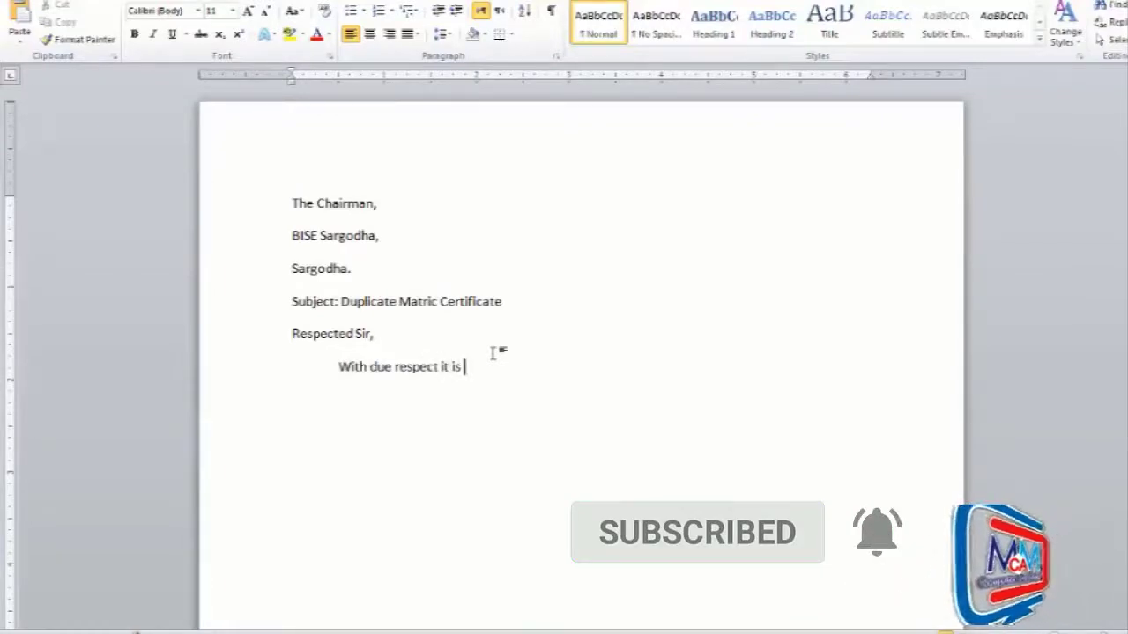
type("stated tha")
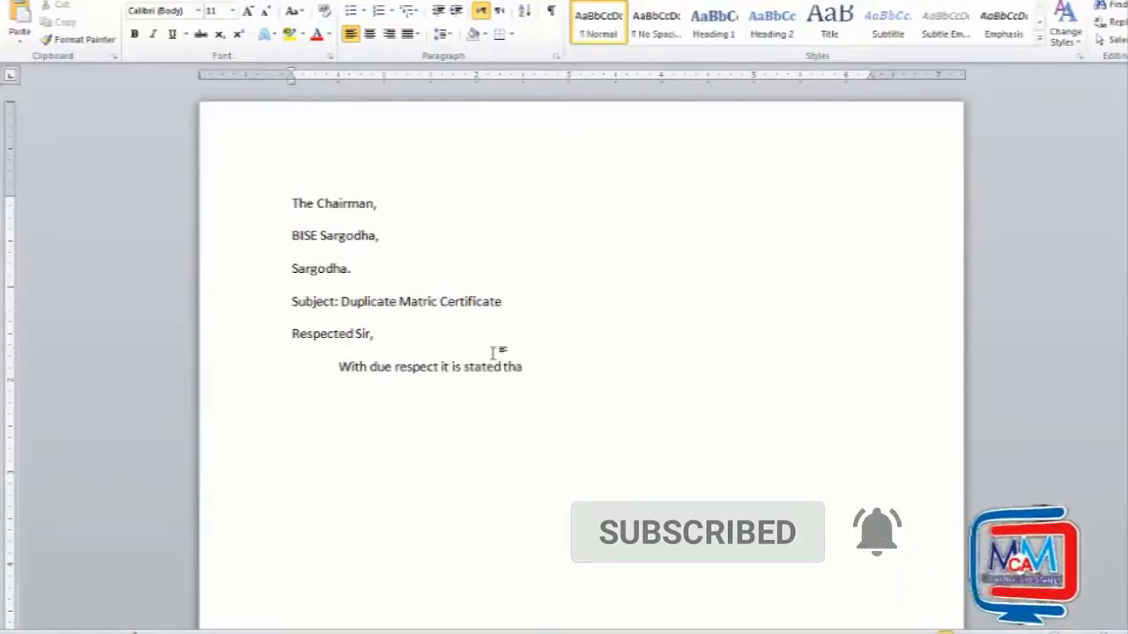
type("t")
type(" I have")
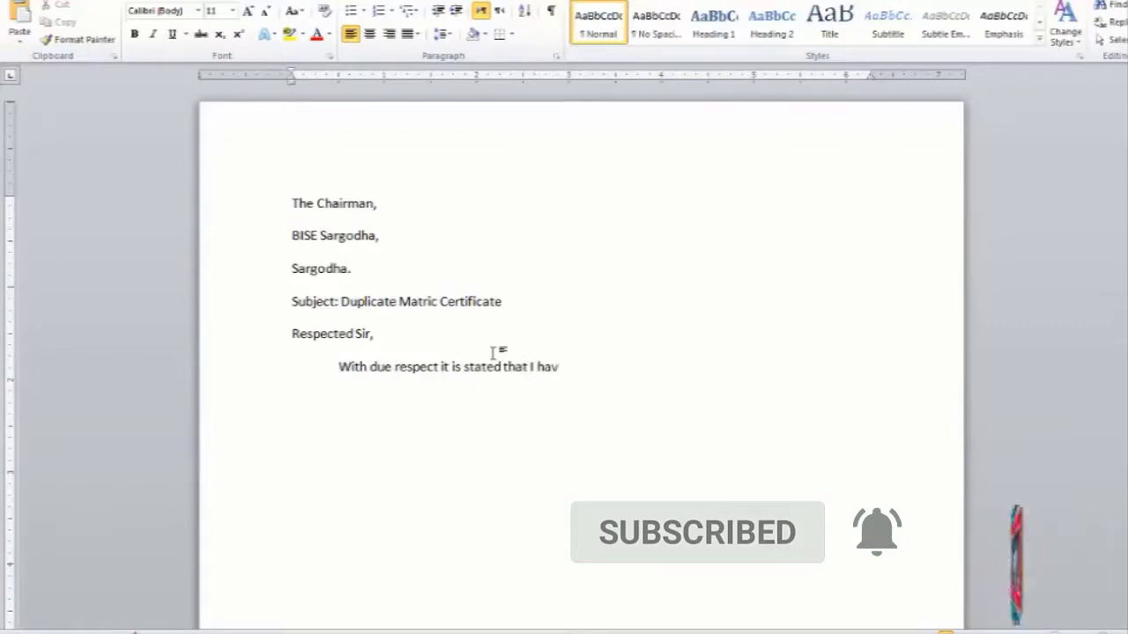
key("BackSpace")
key("BackSpace")
key("BackSpace")
key("BackSpace")
key("BackSpace")
key("BackSpace")
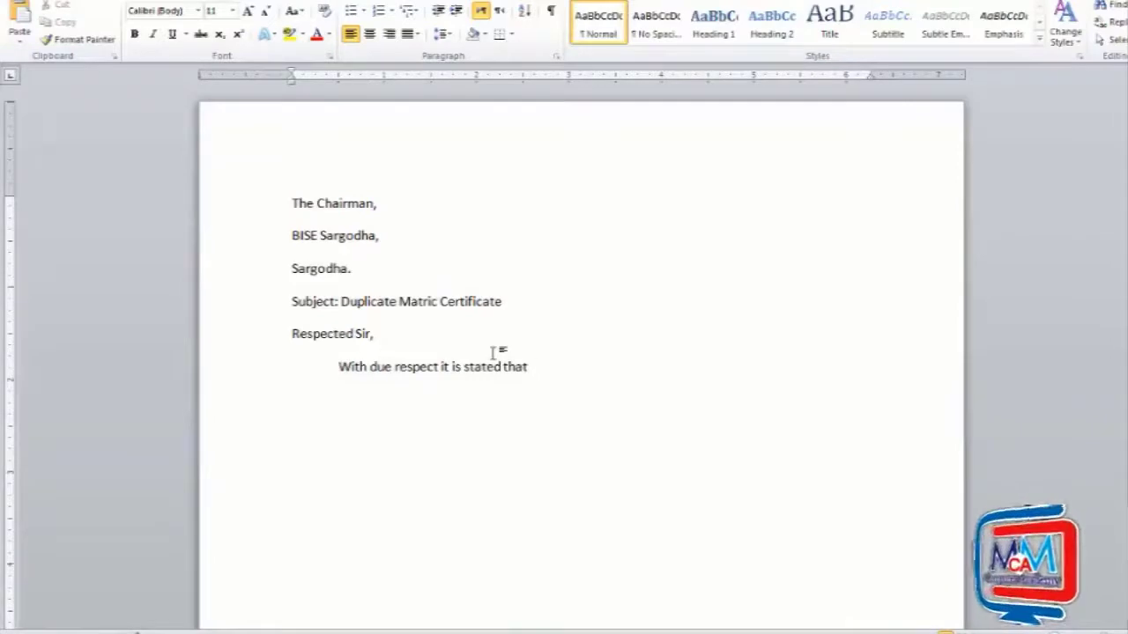
- Complete the opening body sentence with "I have lost my Matric Certificate."
type("I have lost my ")
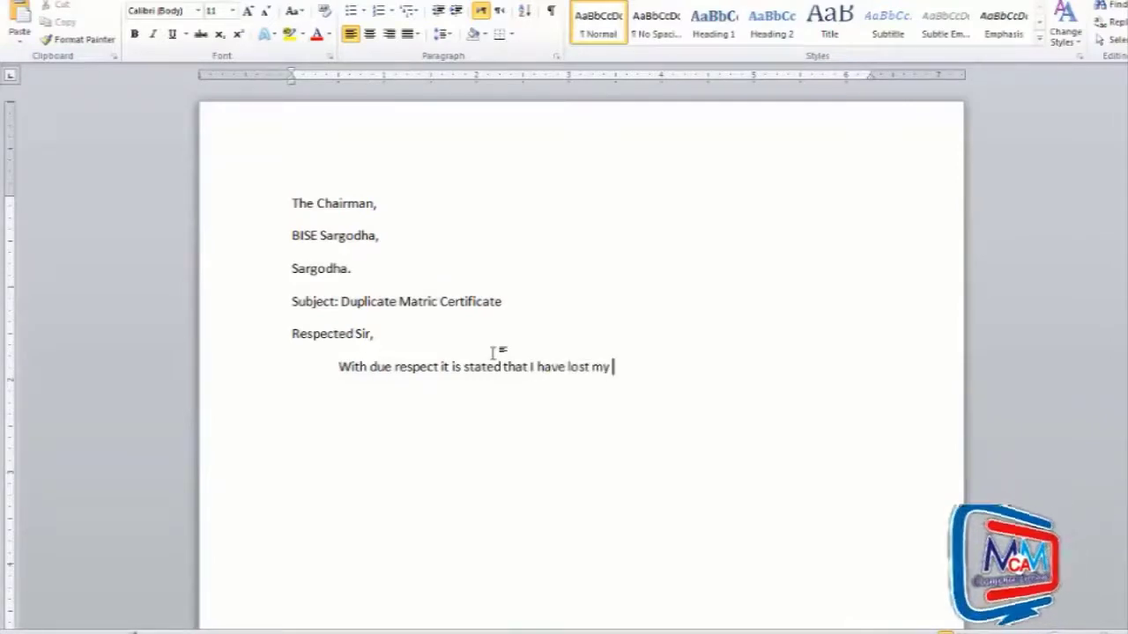
type("m")
key("BackSpace")
type("Ma")
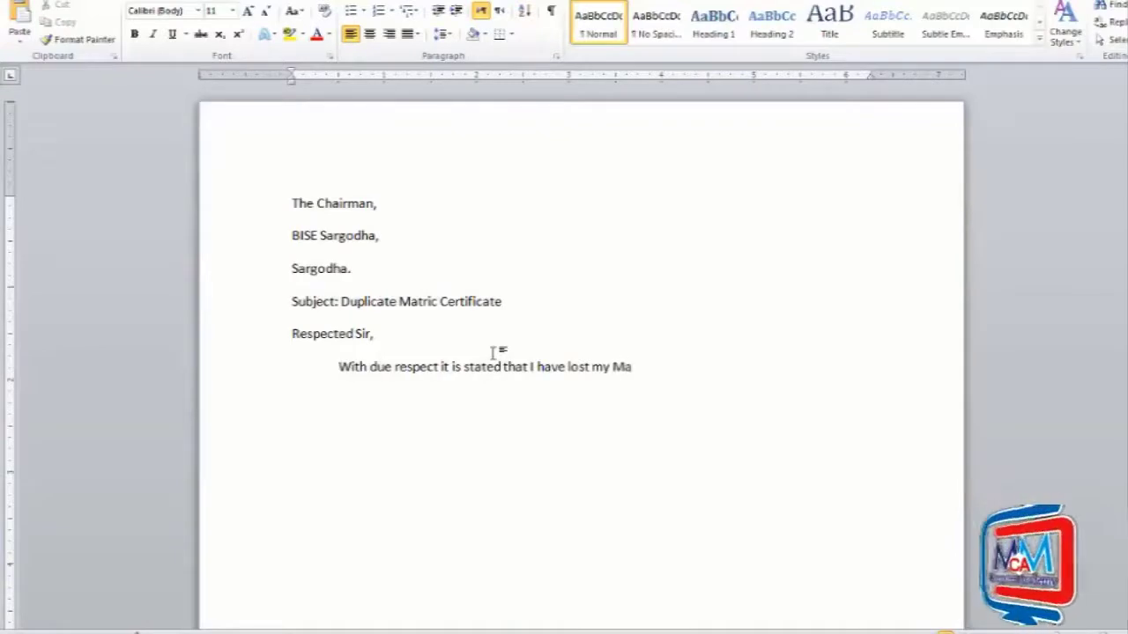
type("tric cer")
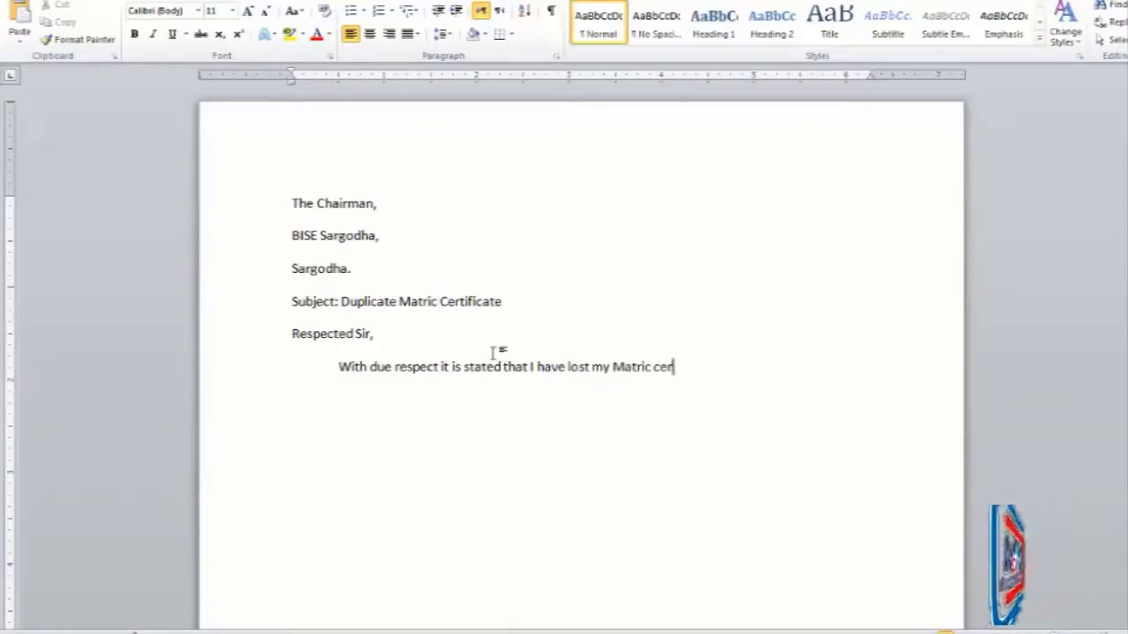
key("BackSpace")
key("BackSpace")
key("BackSpace")
type("Certif")
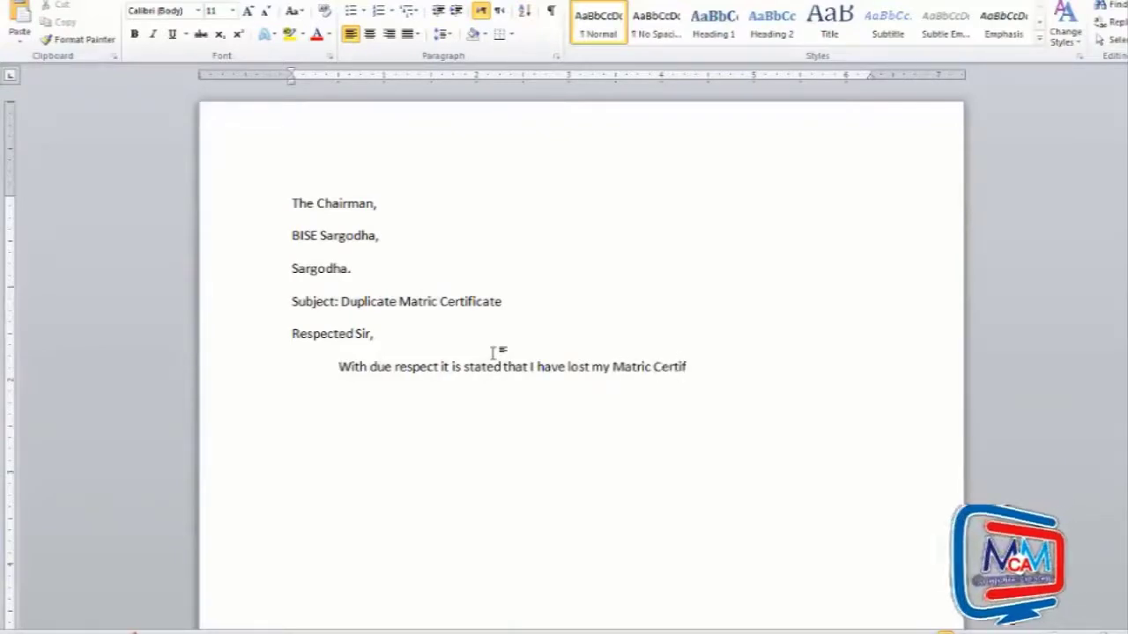
type("icate")
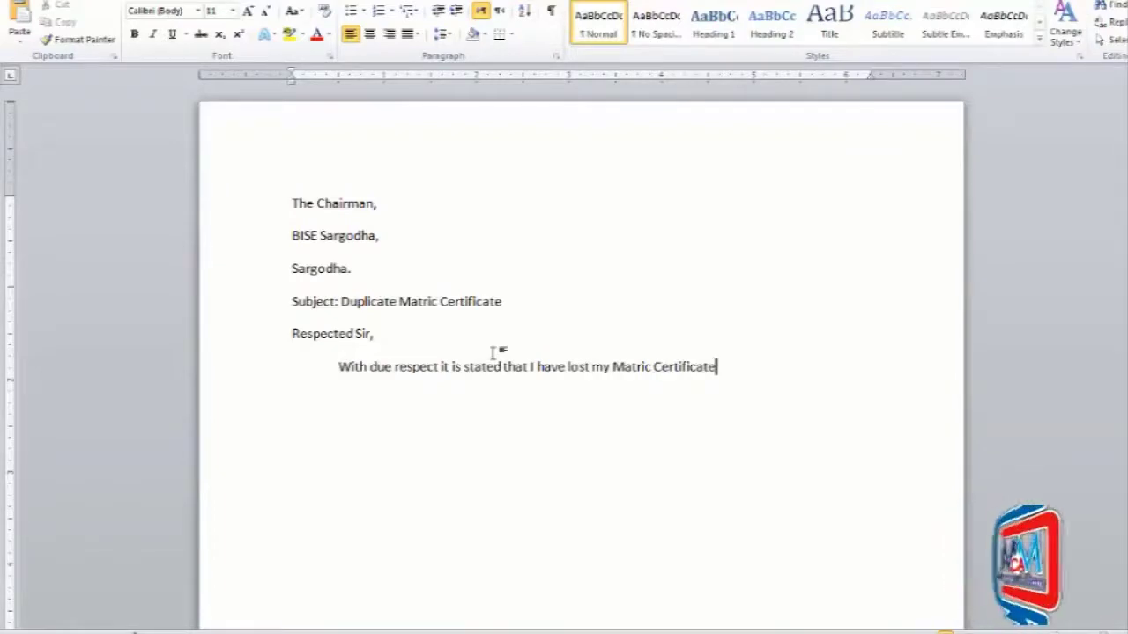
type(".")
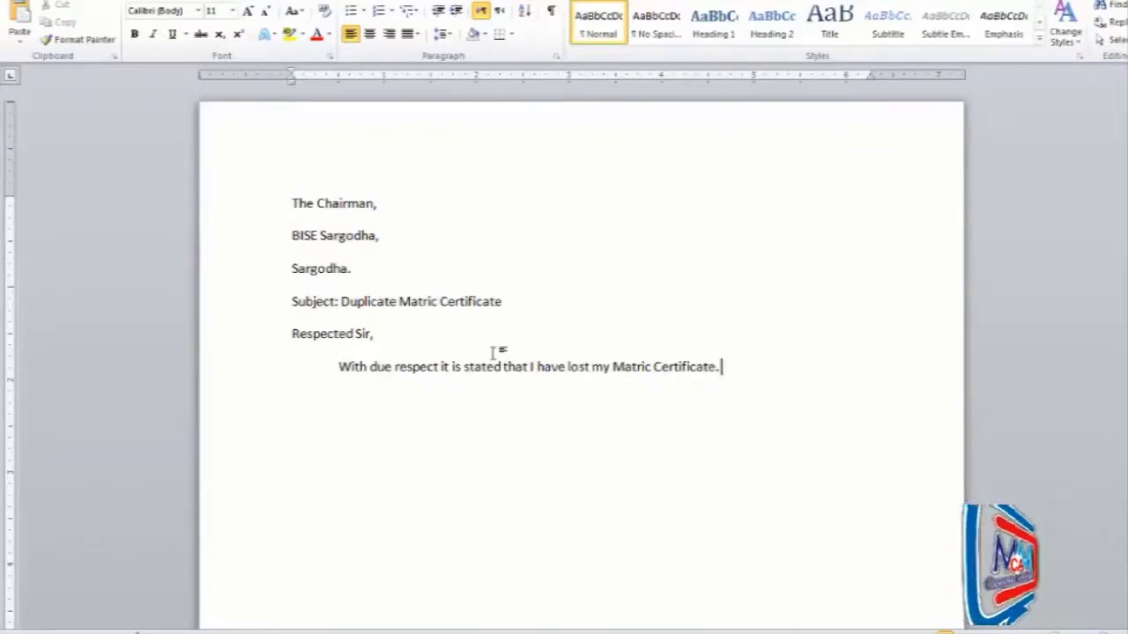
- Add the sentence "And now I want the duplicate certificate." to the body paragraph
type(" And n")
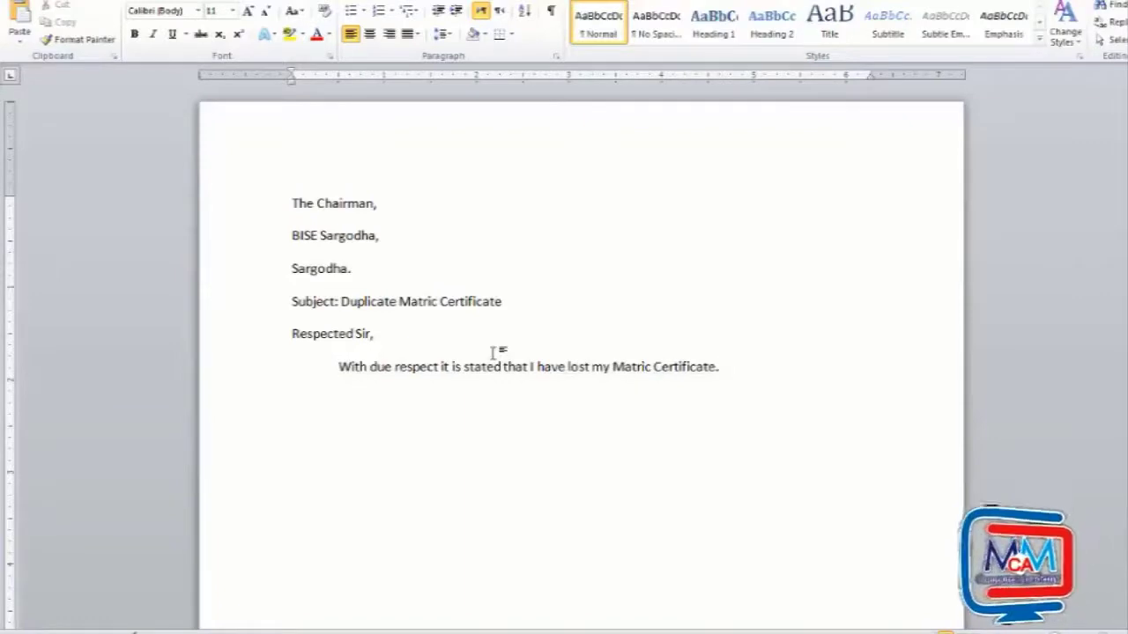
type("ow I woul")
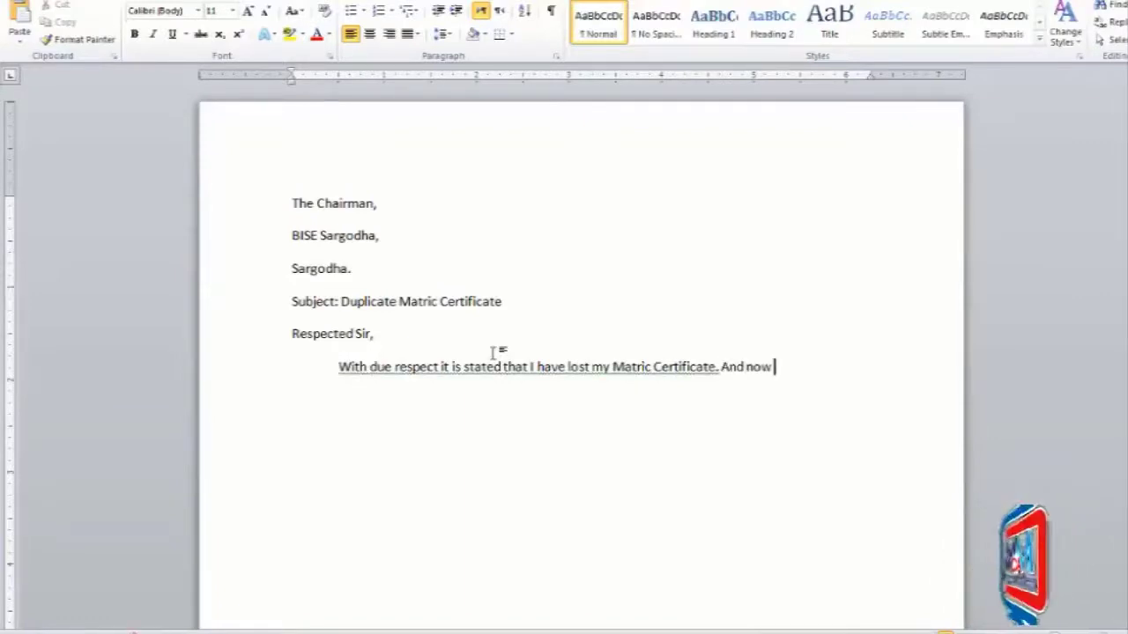
type("d")
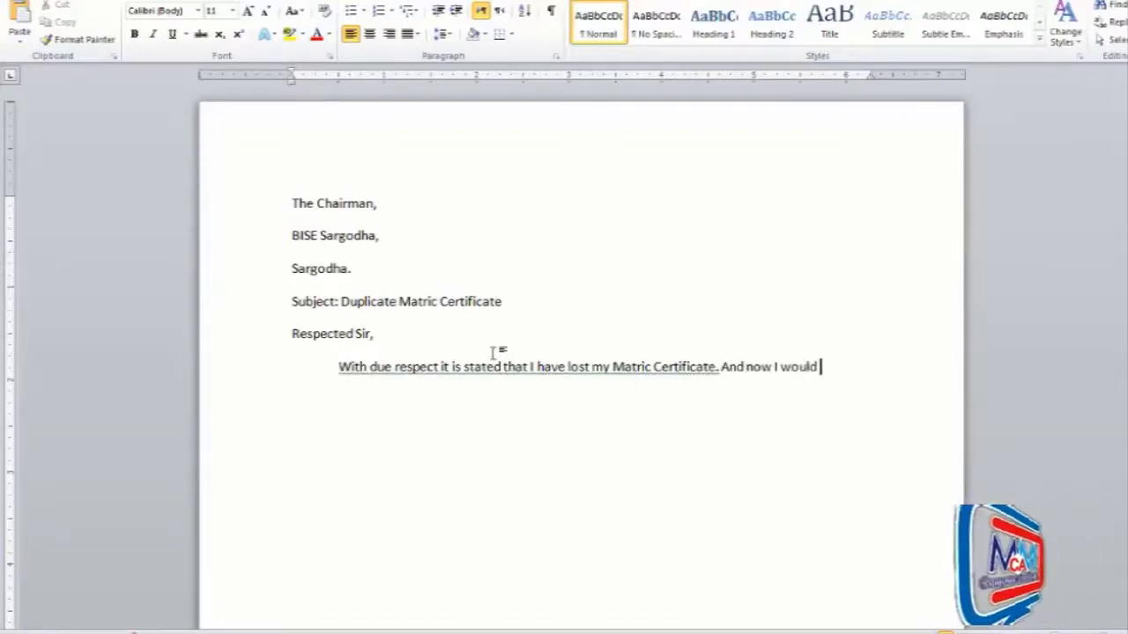
key("BackSpace")
key("BackSpace")
key("BackSpace")
key("BackSpace")
type("a")
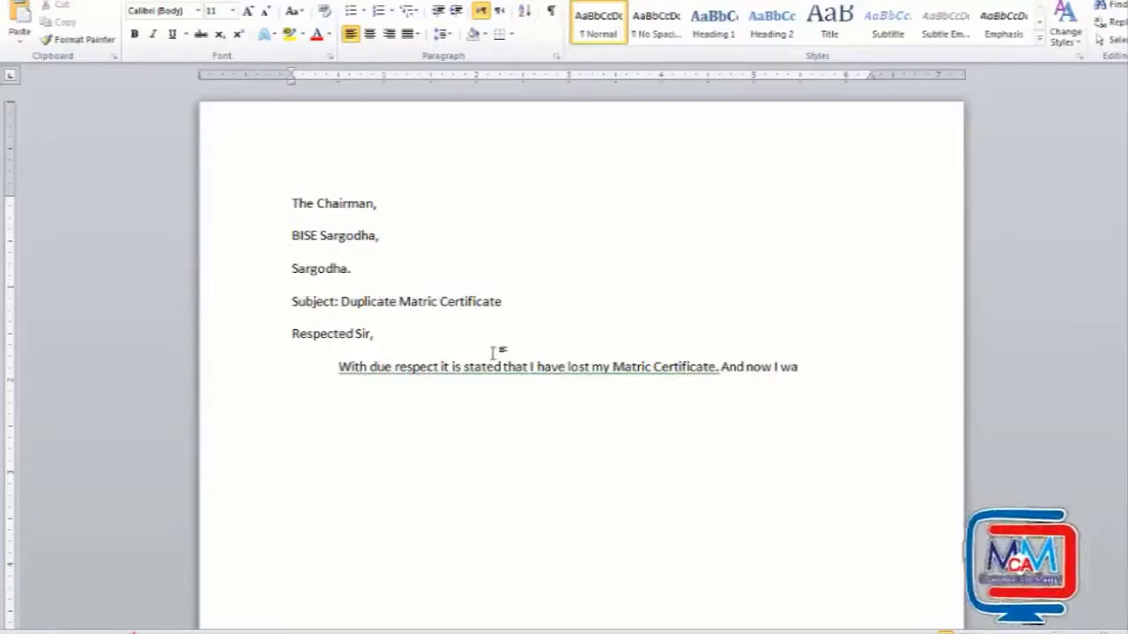
type("nt")
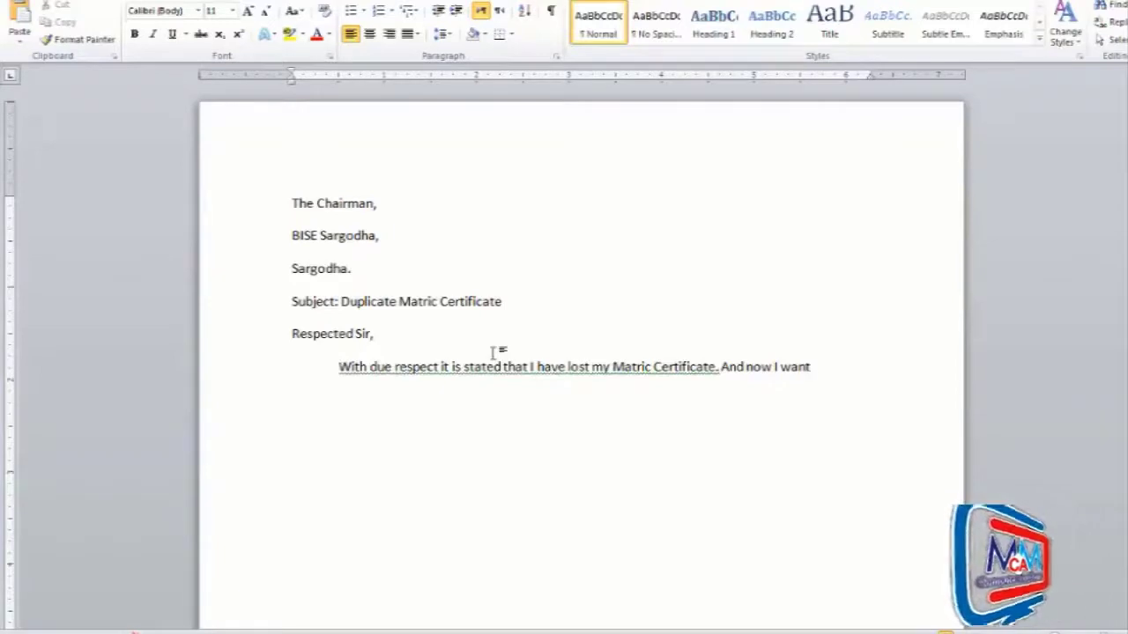
type(" the duplicate")
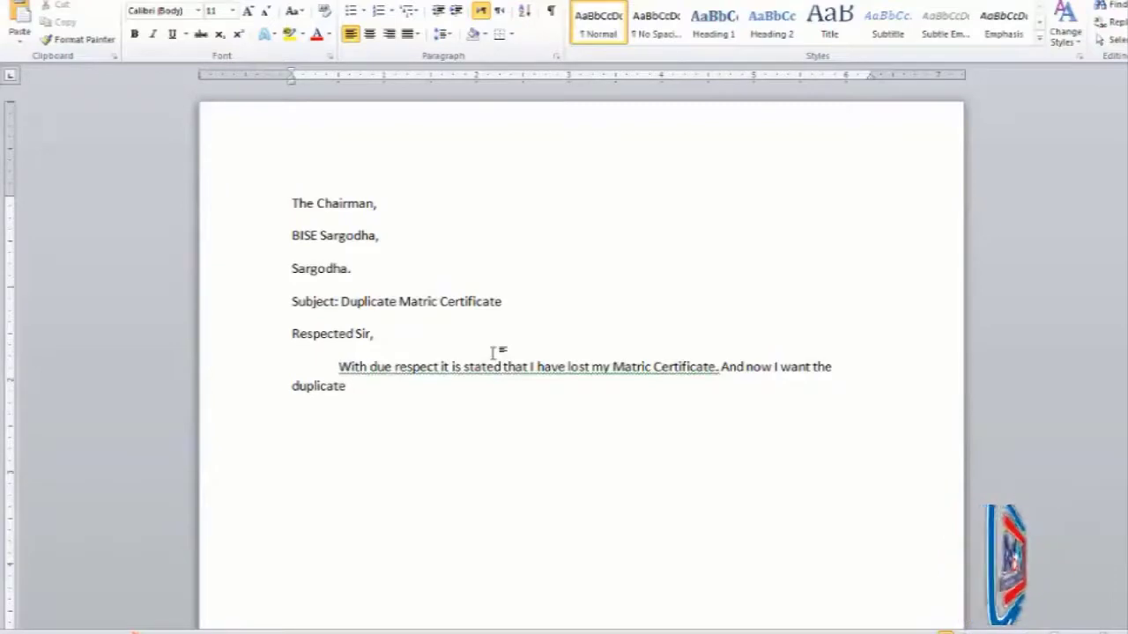
type("Cer")
key("BackSpace")
key("BackSpace")
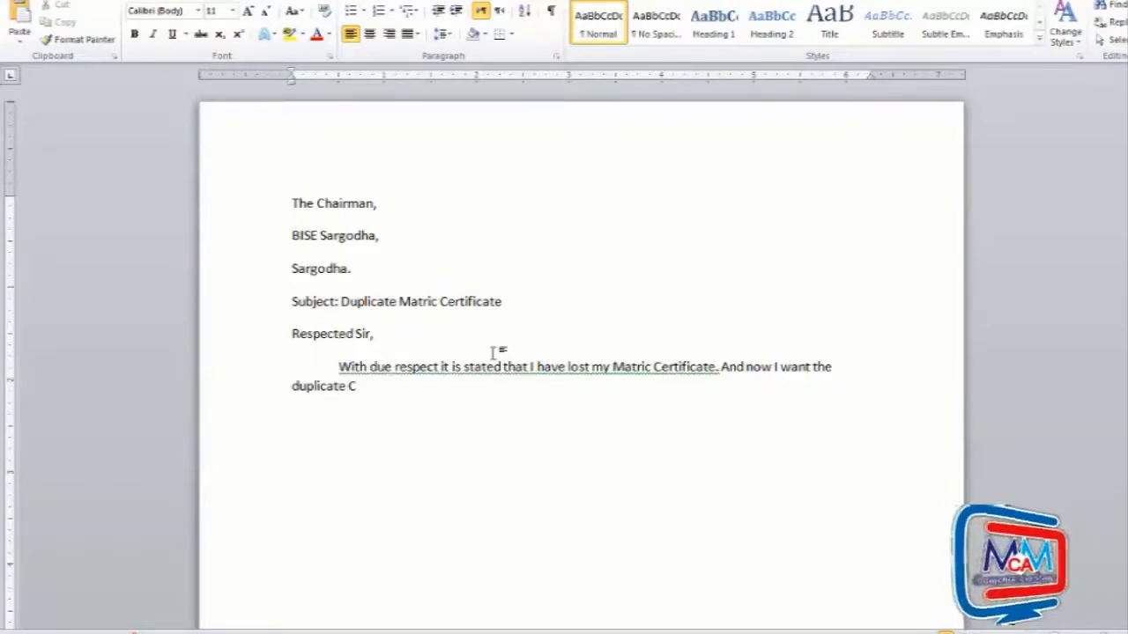
key("BackSpace")
type("certificate")
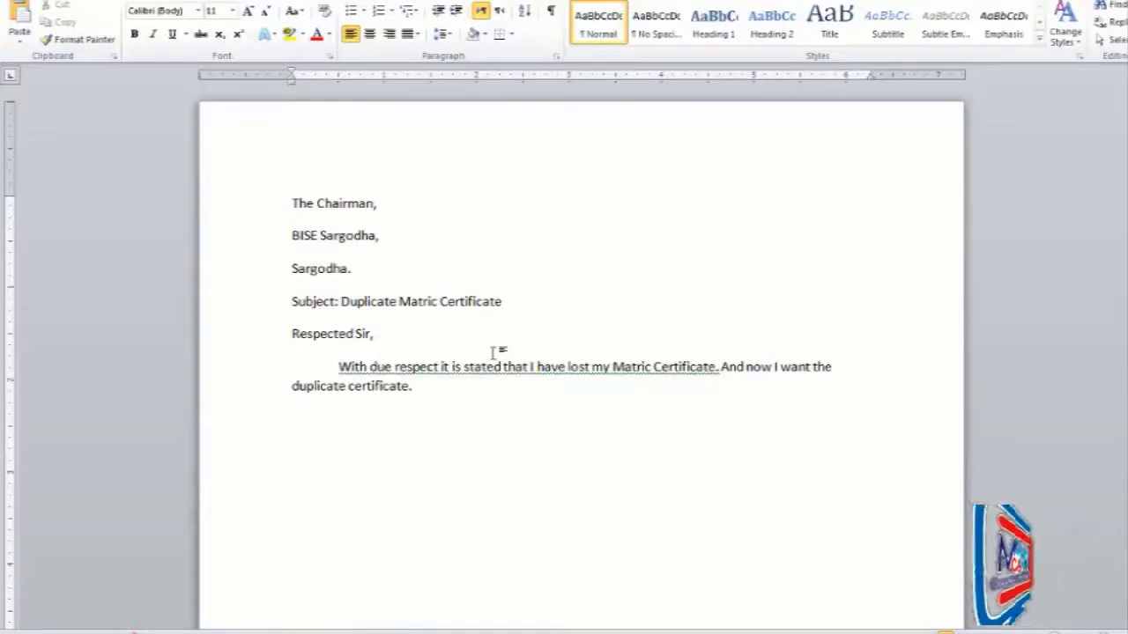
- Continue the body paragraph with a new sentence beginning "I have attached the required form with"
type(". I have")
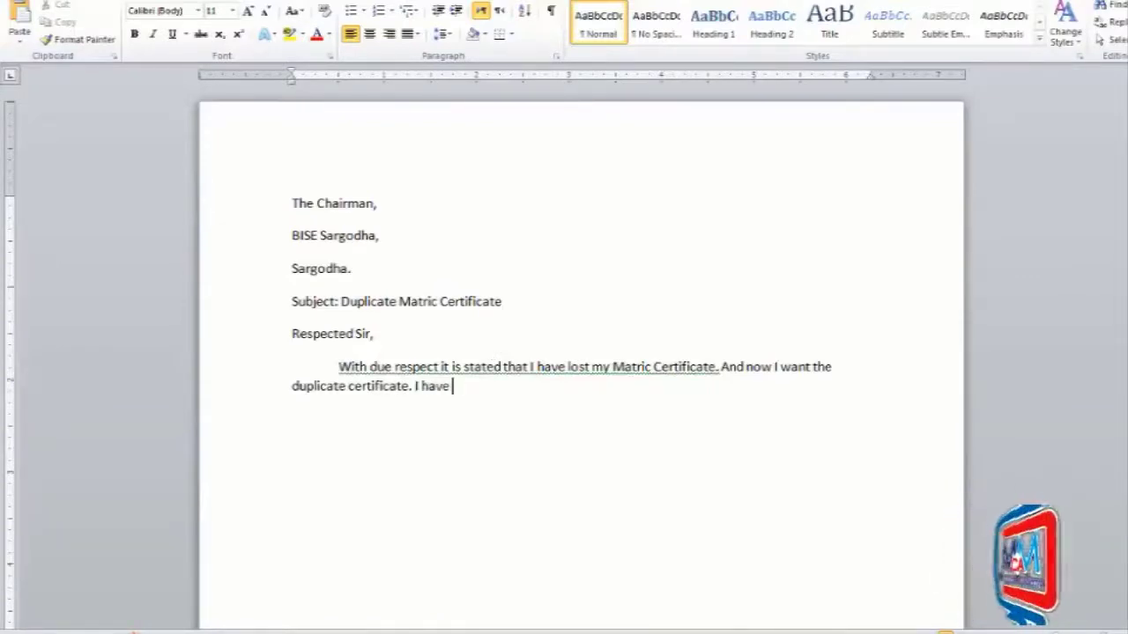
type(" attac")
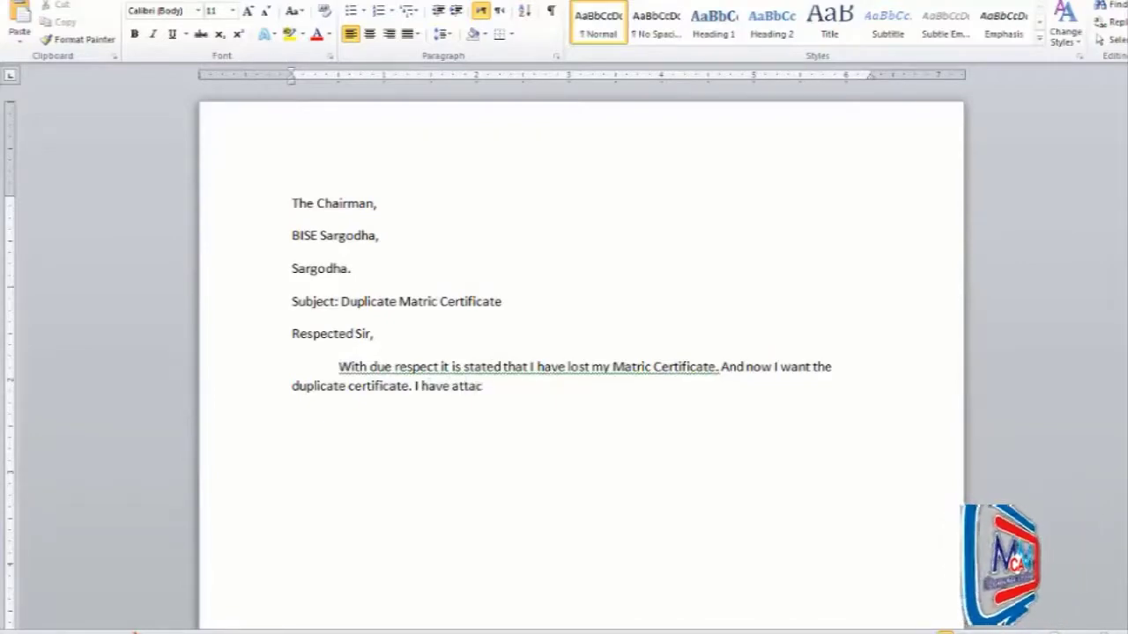
type("hed the ")
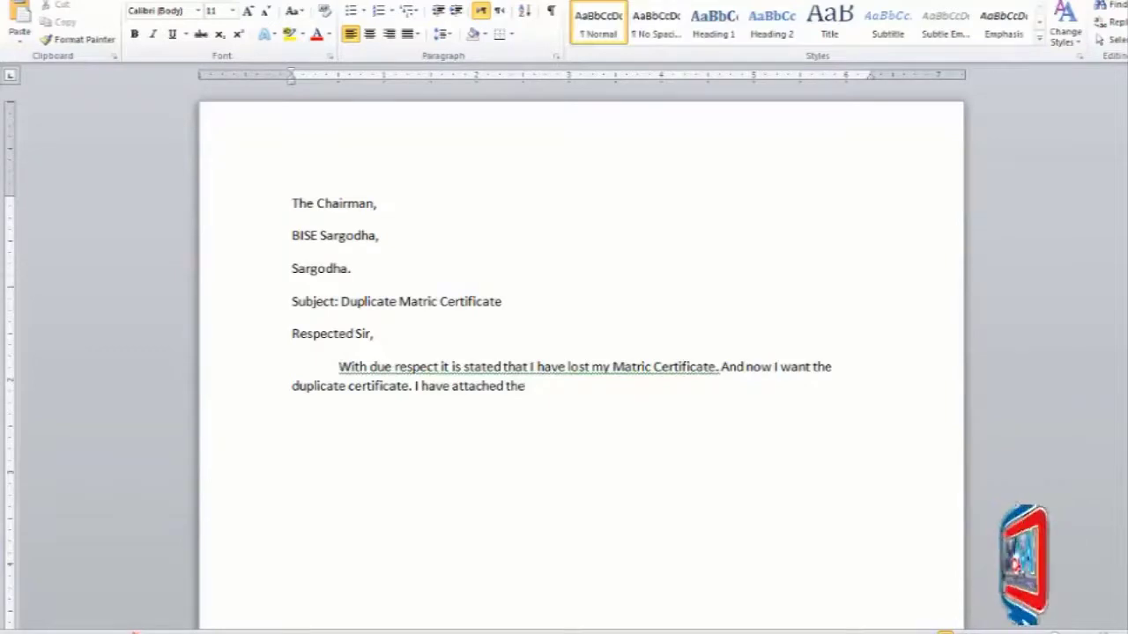
type("required form")
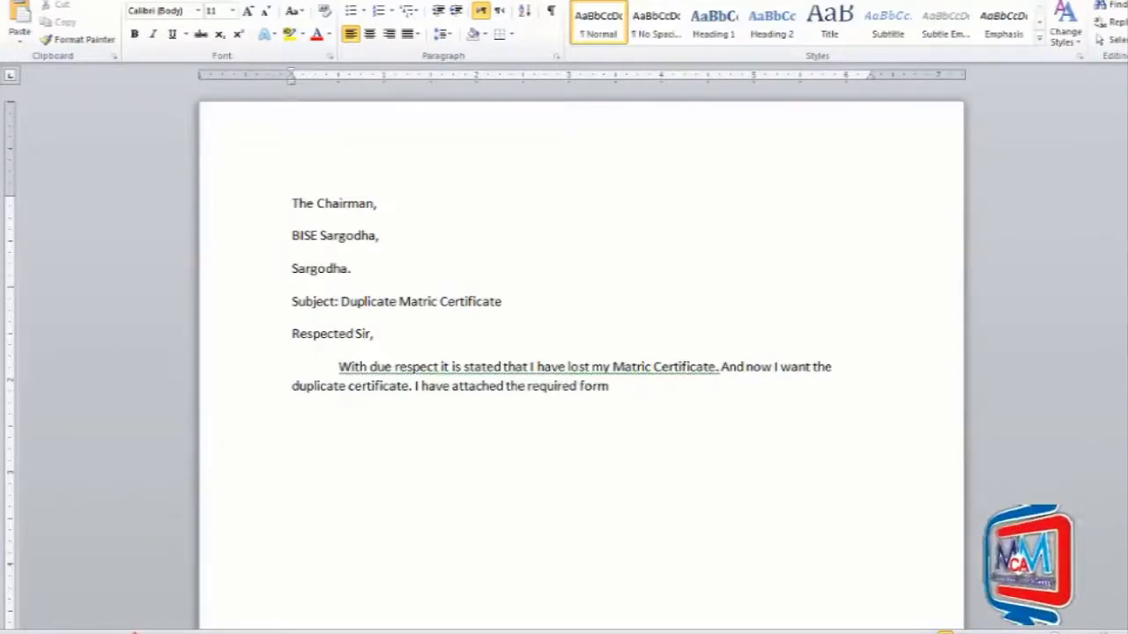
key("BackSpace")
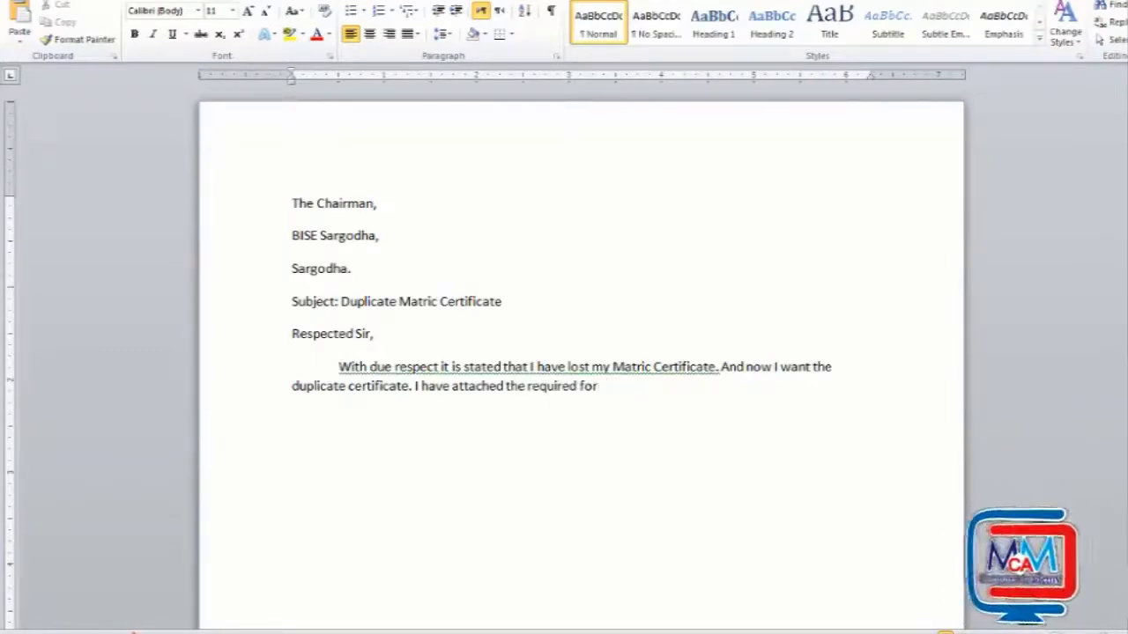
type("m with")
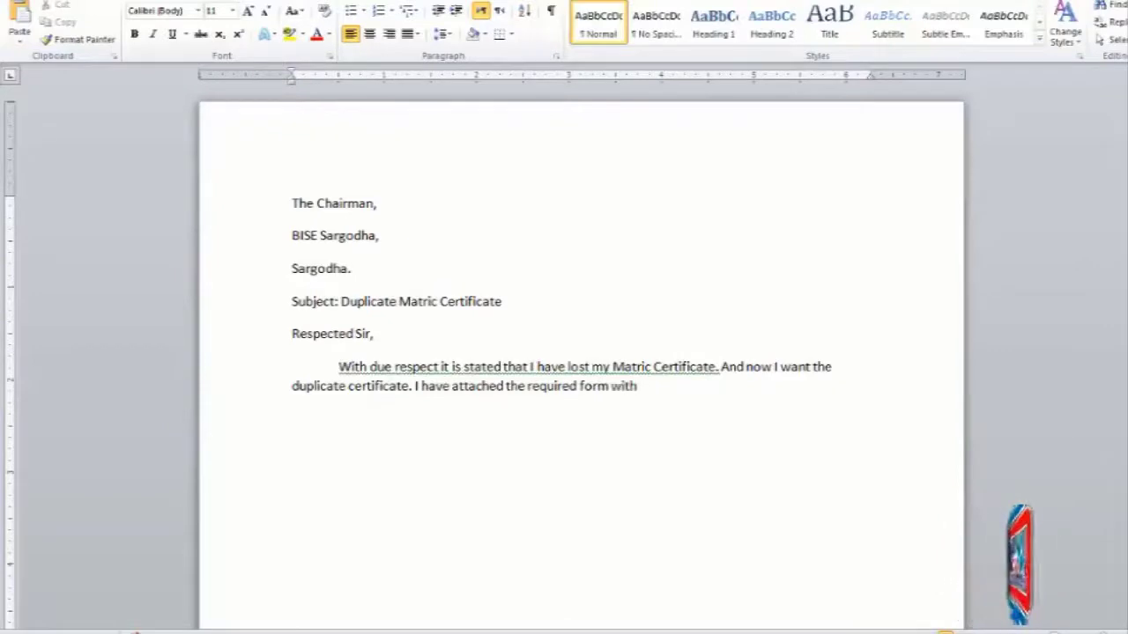
- Finish the attachment sentence with "all necessary documents as well as the said amount/fee."
type(" all neces")
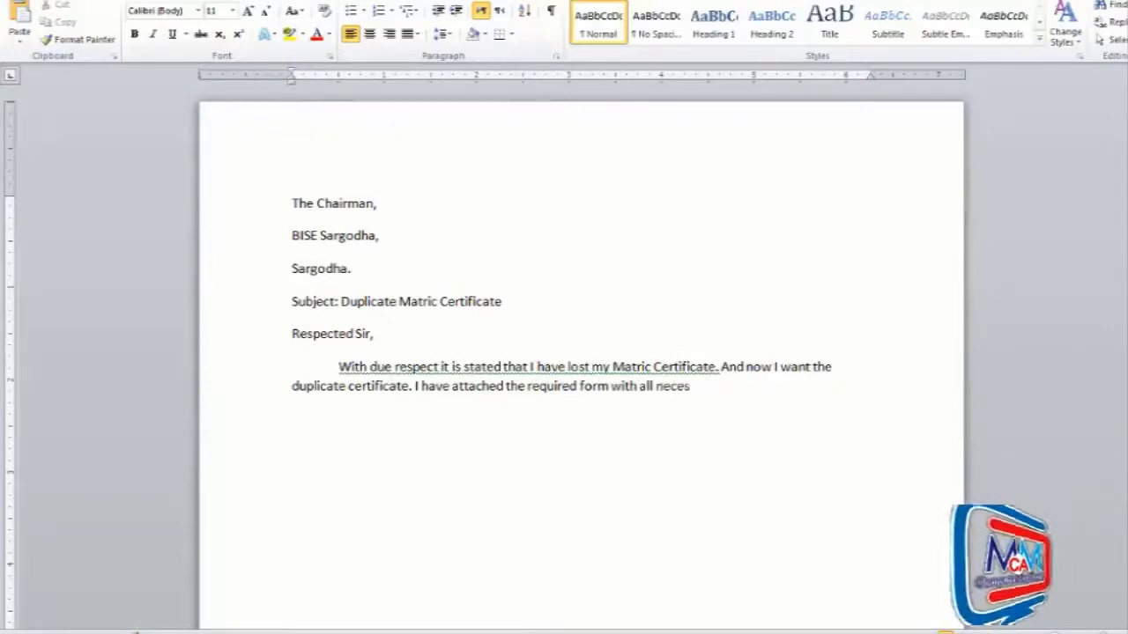
type("sary d")
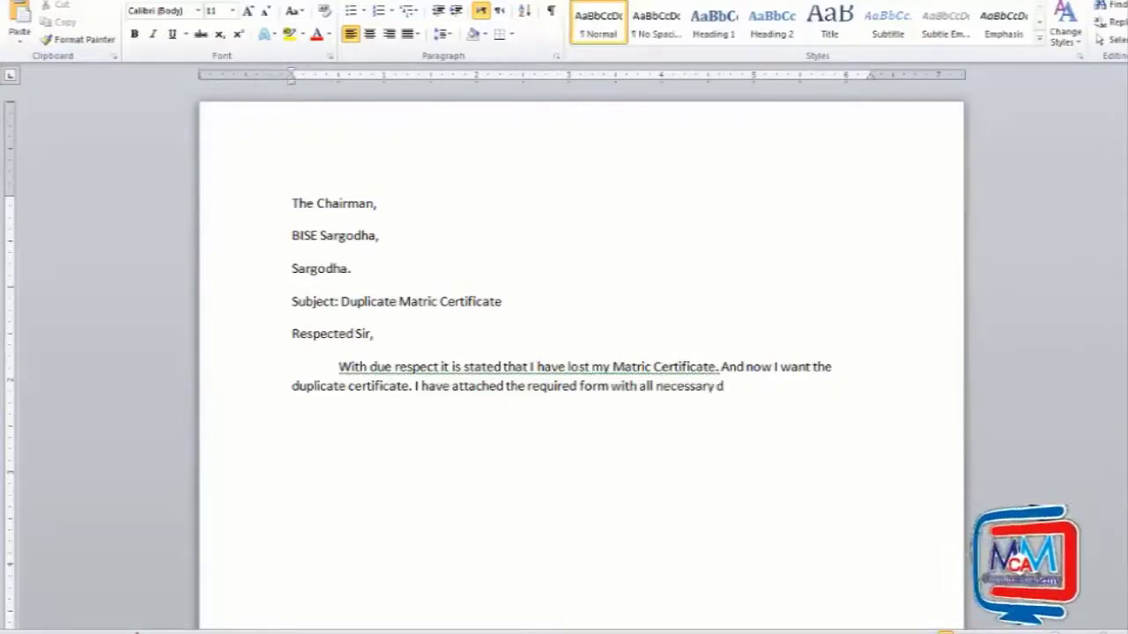
type("ocuments as e")
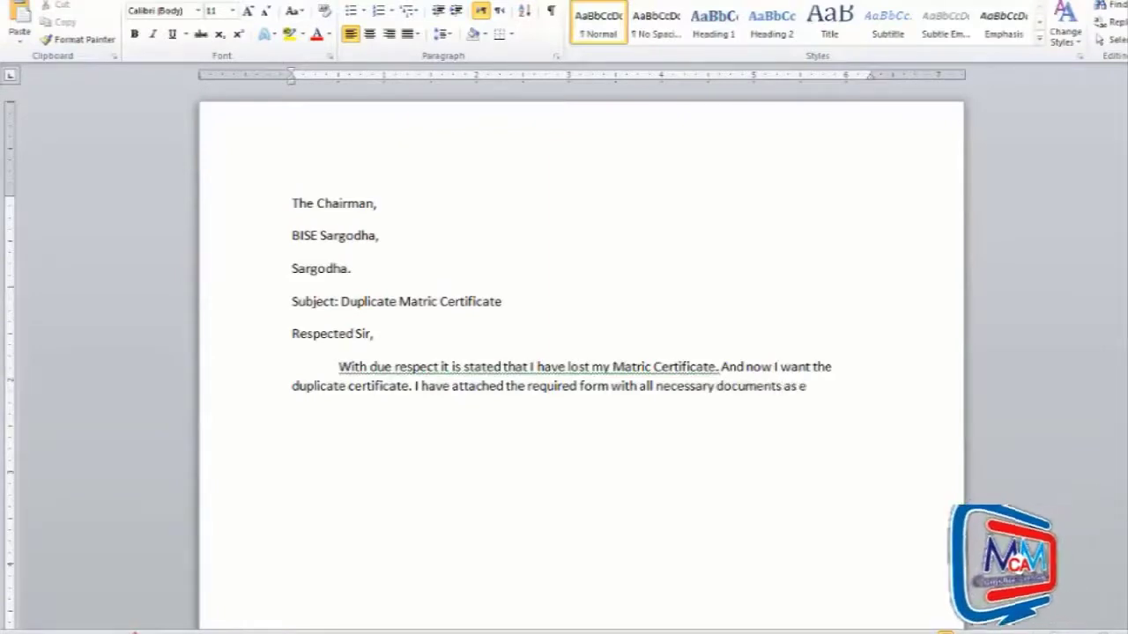
key("BackSpace")
type("well a")
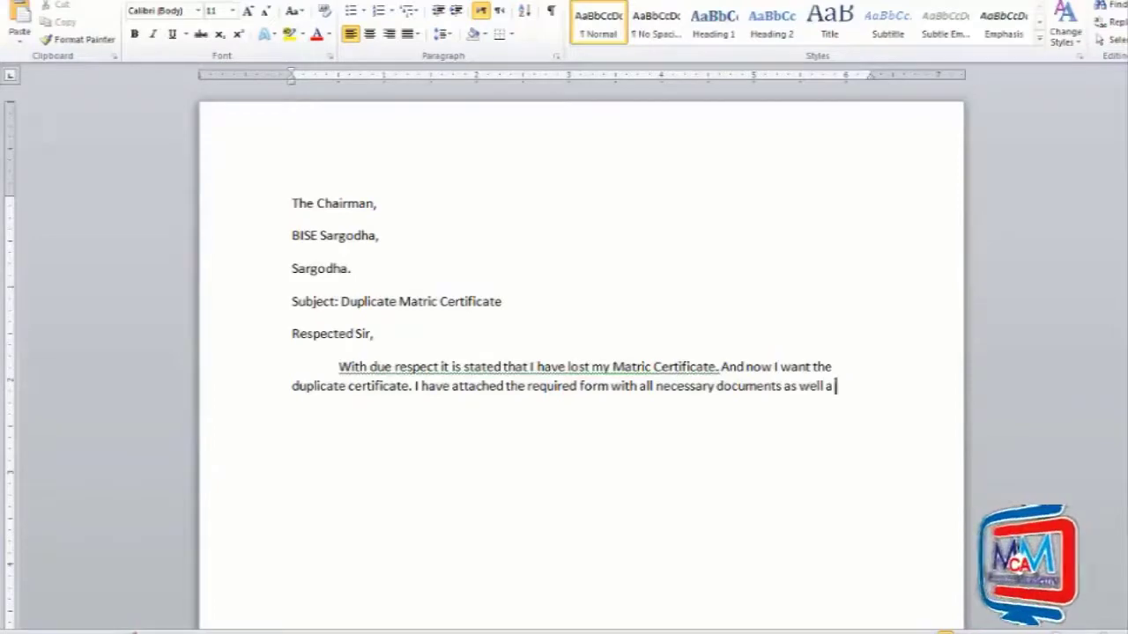
type("s the ")
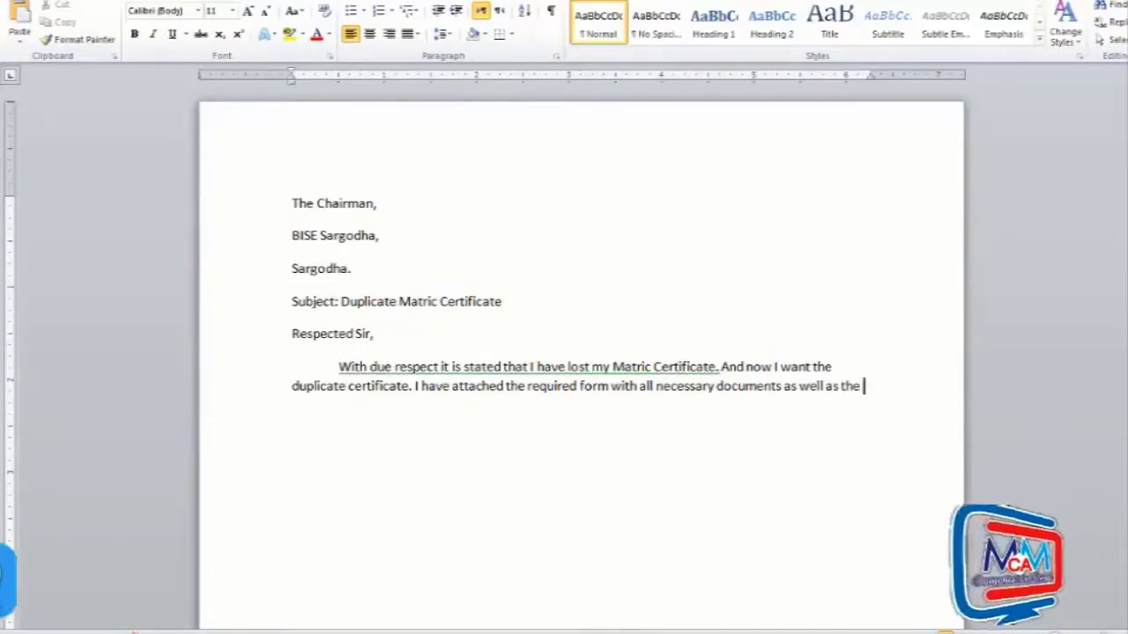
type("said amount")
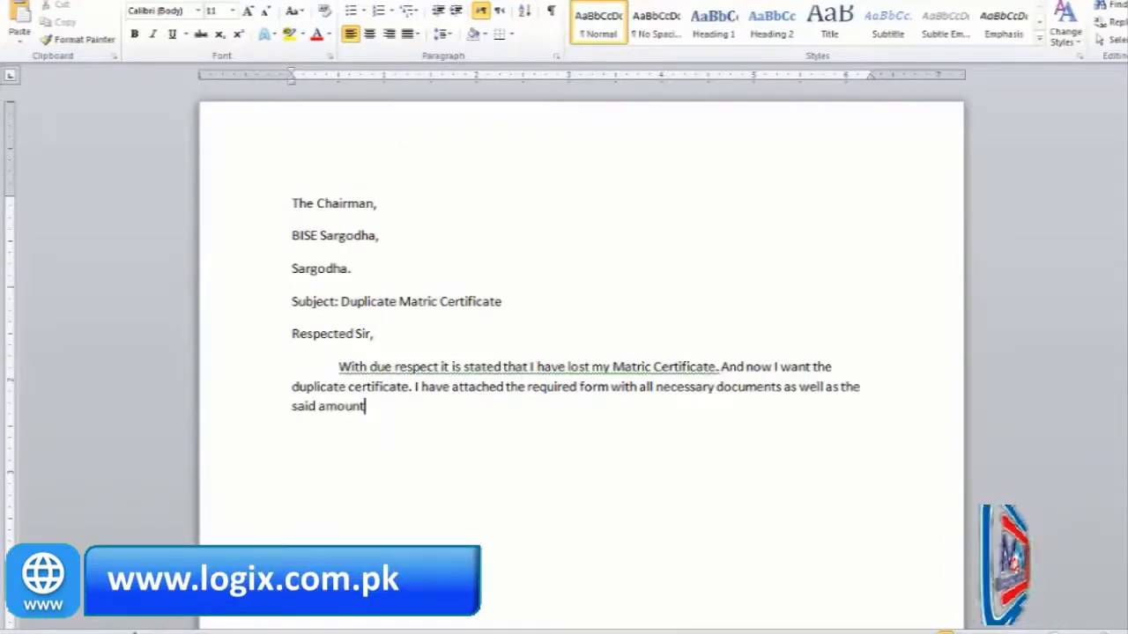
type("/fee.")
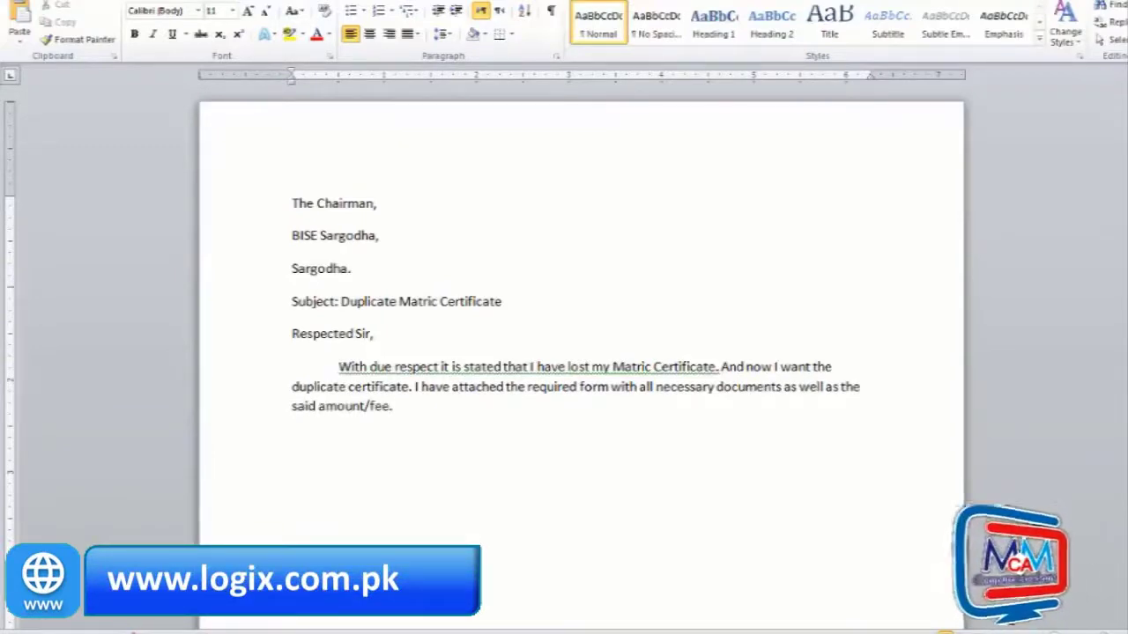
- Start another sentence in the body paragraph after "said amount/fee." with the word "Kindly"
type(" Kindl")
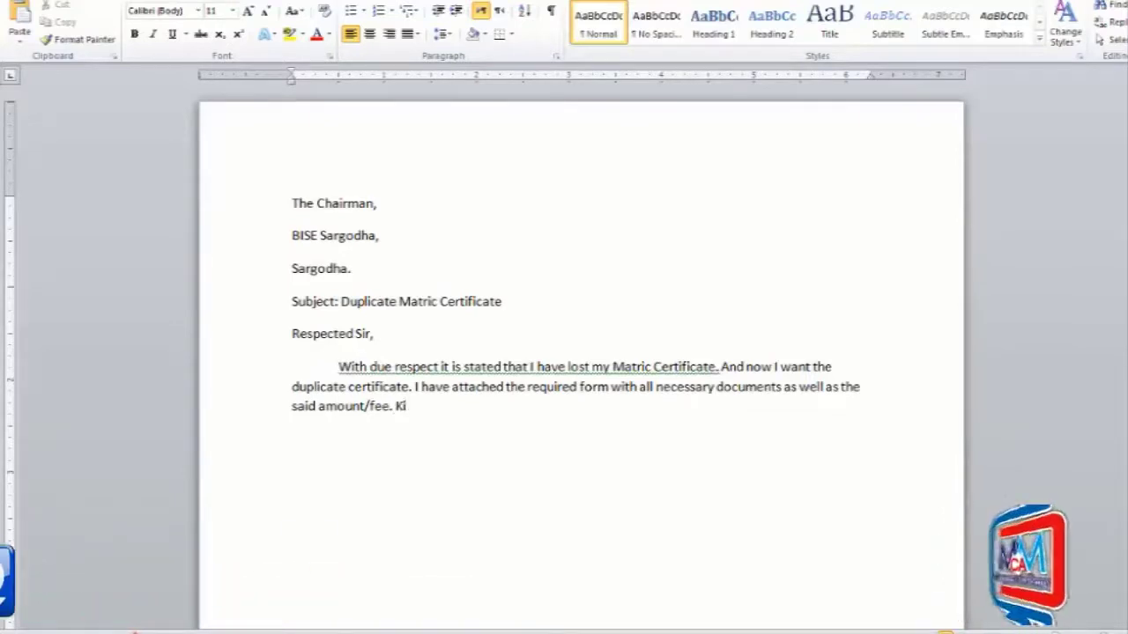